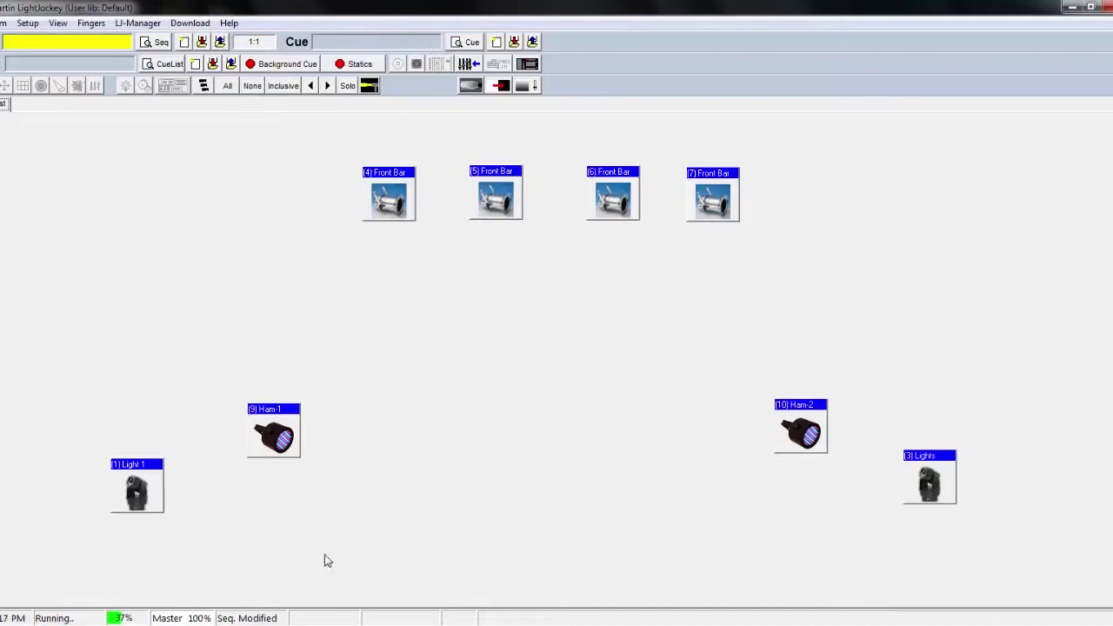
Select the Light 1 and Lights moving heads and centre their pan and tilt at 0:0.
drag(122, 484, 994, 551)
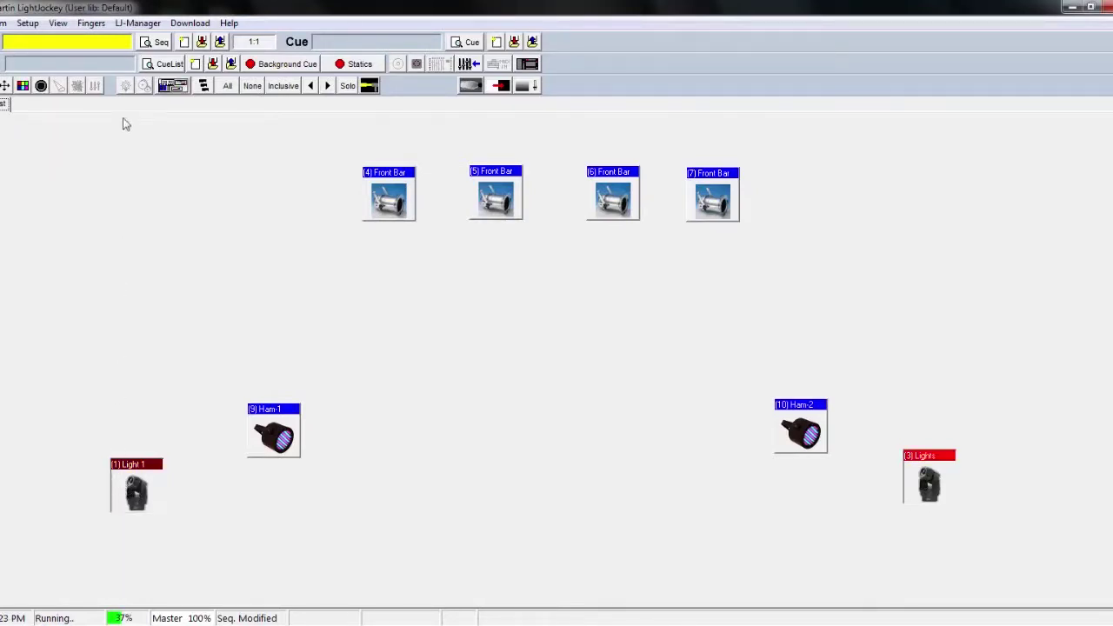
click(170, 85)
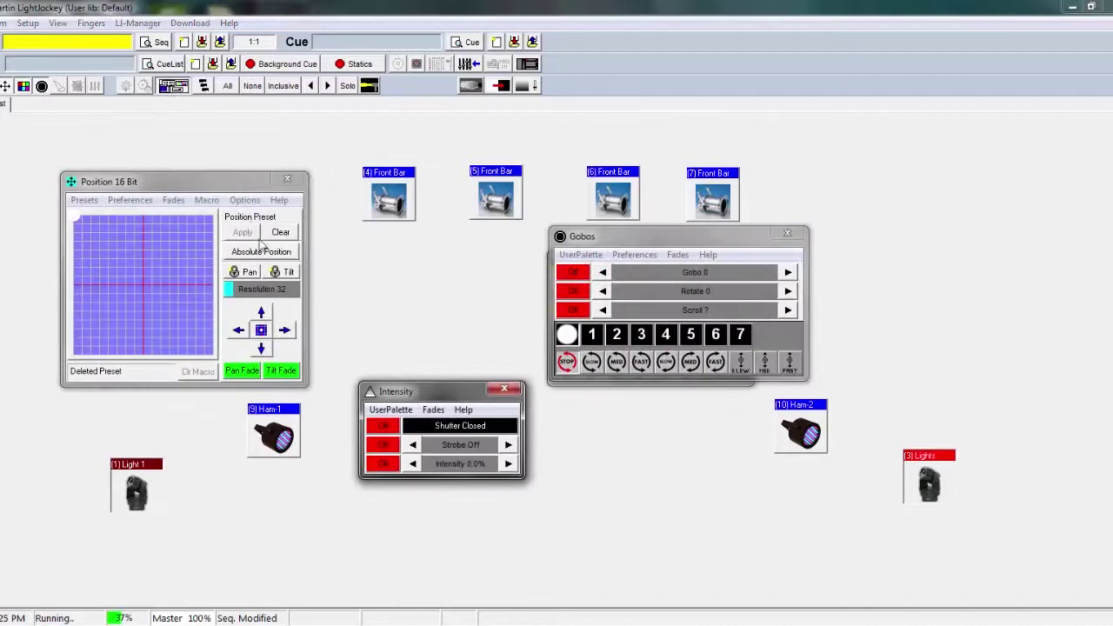
click(261, 331)
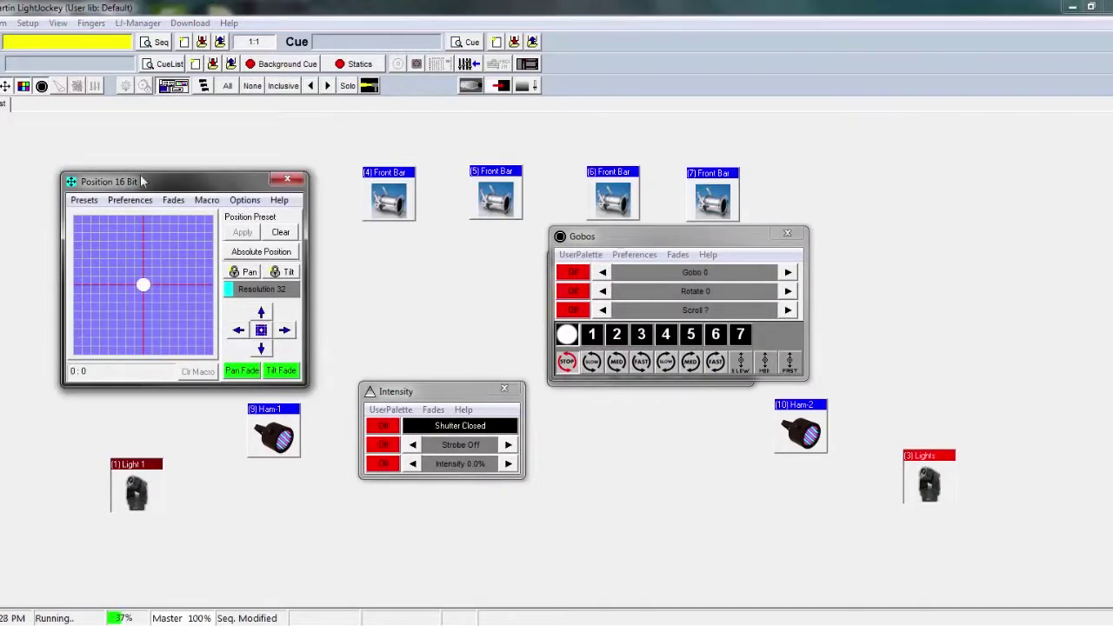
Set Position Presets to Selected Fixtures and begin saving a new preset.
click(84, 200)
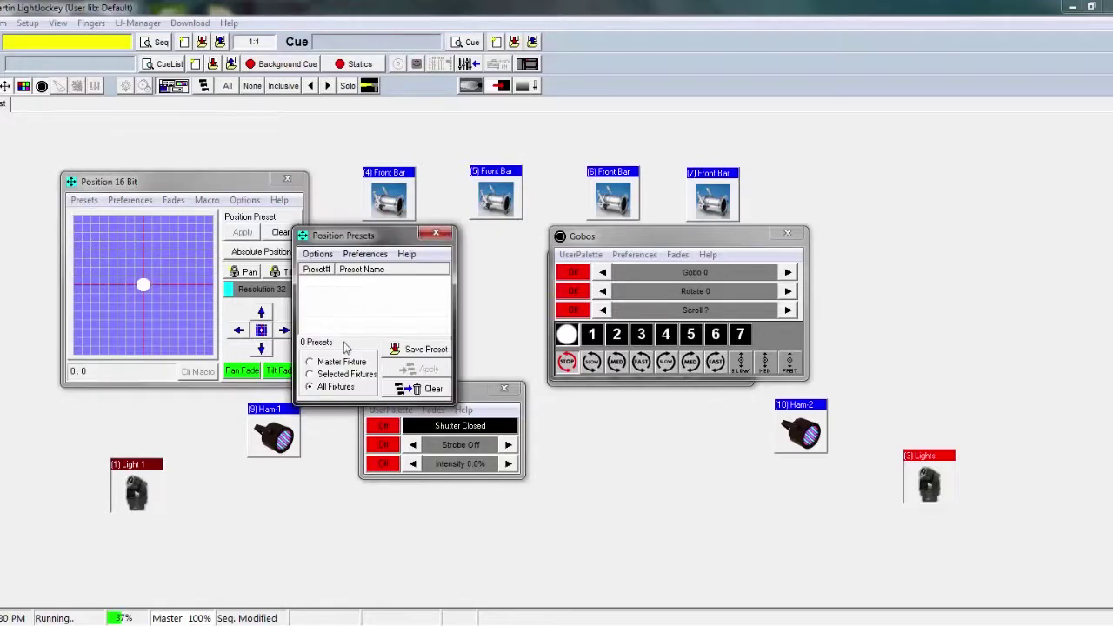
click(331, 375)
click(416, 350)
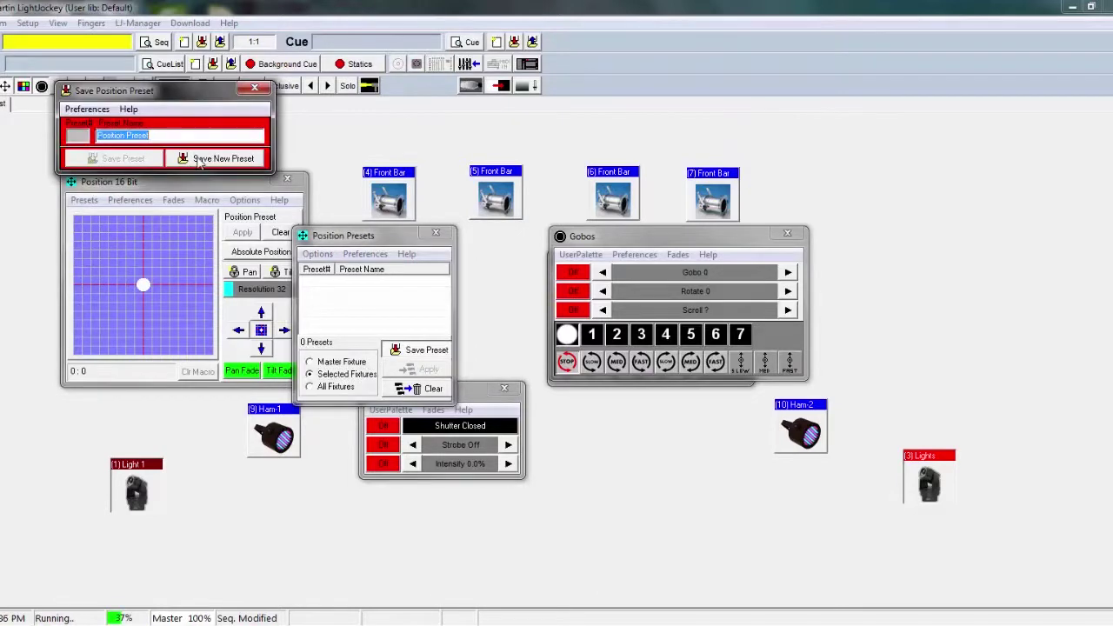
Save the centred position as 'Center', then a corner position as 'Top Corner'.
key(BackSpace)
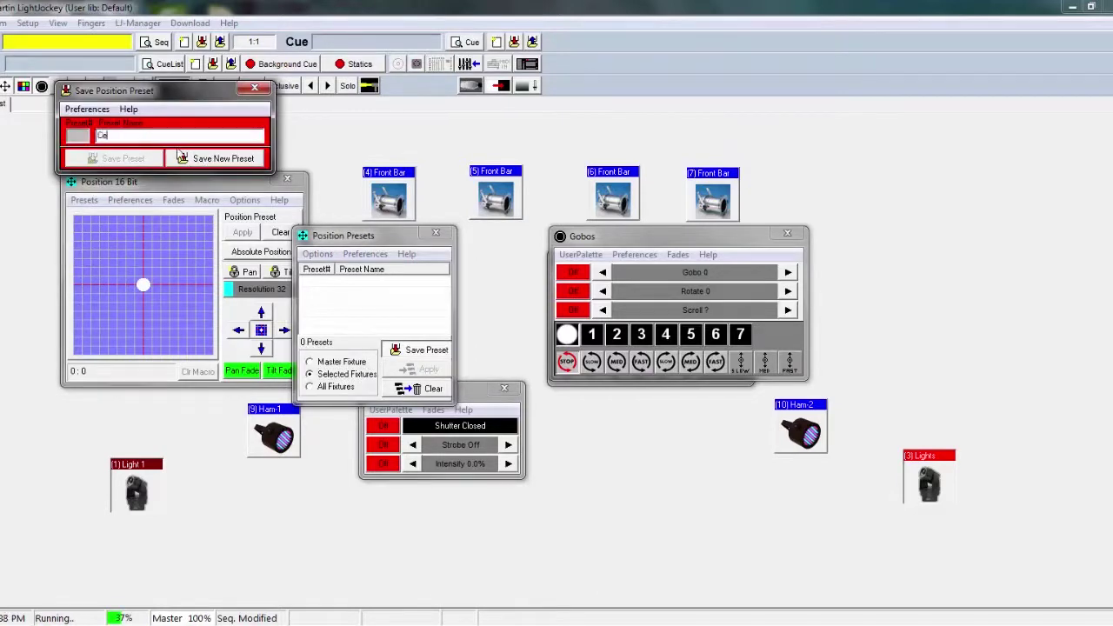
click(227, 162)
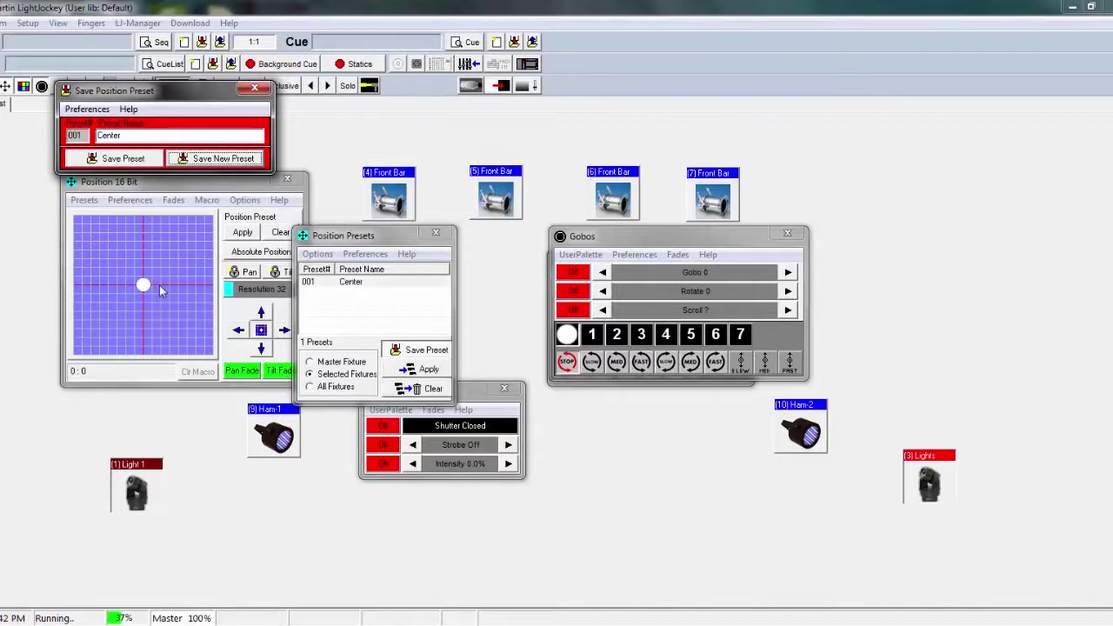
drag(144, 284, 76, 218)
click(148, 140)
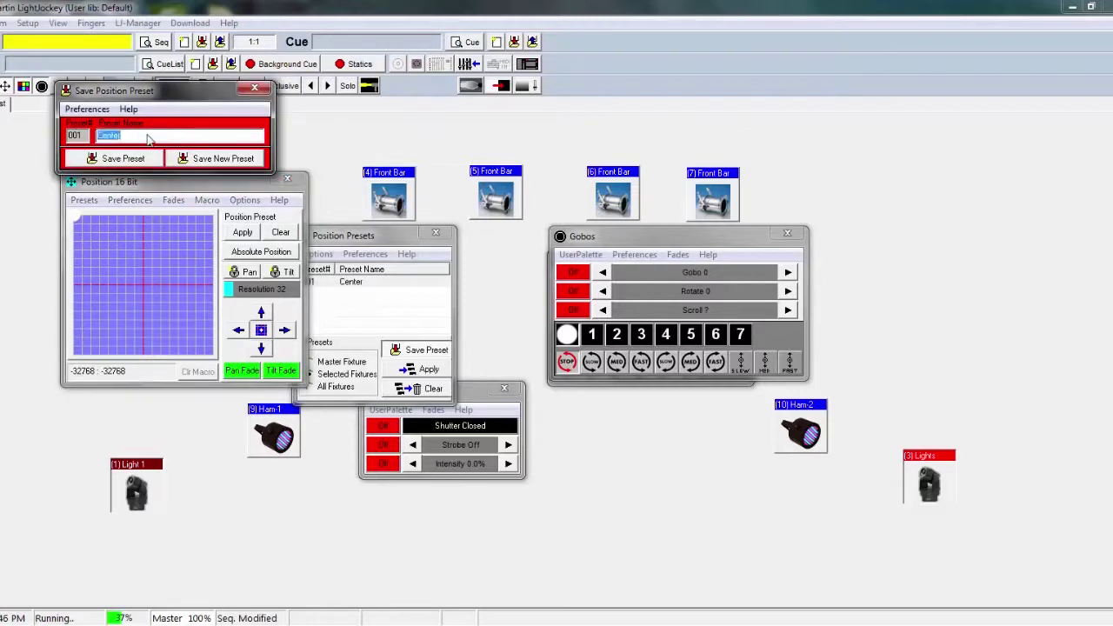
key(BackSpace)
text(Top Cor)
click(209, 159)
Move the heads to the opposite corner and save it as 'Bottom Corner'.
drag(139, 287, 209, 352)
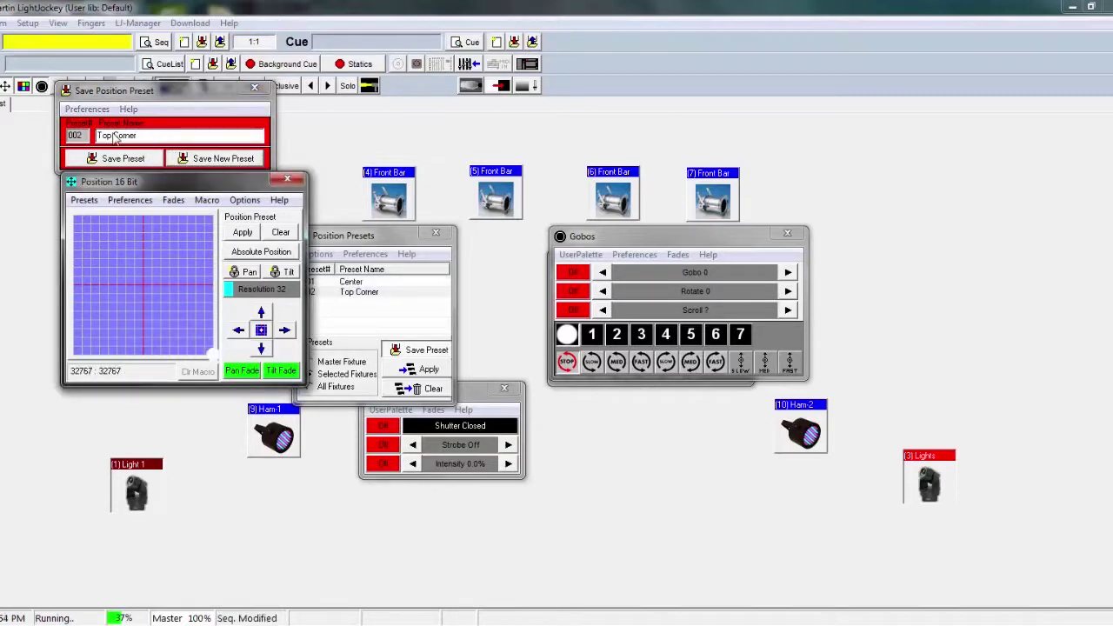
click(114, 136)
drag(112, 141, 45, 128)
key(BackSpace)
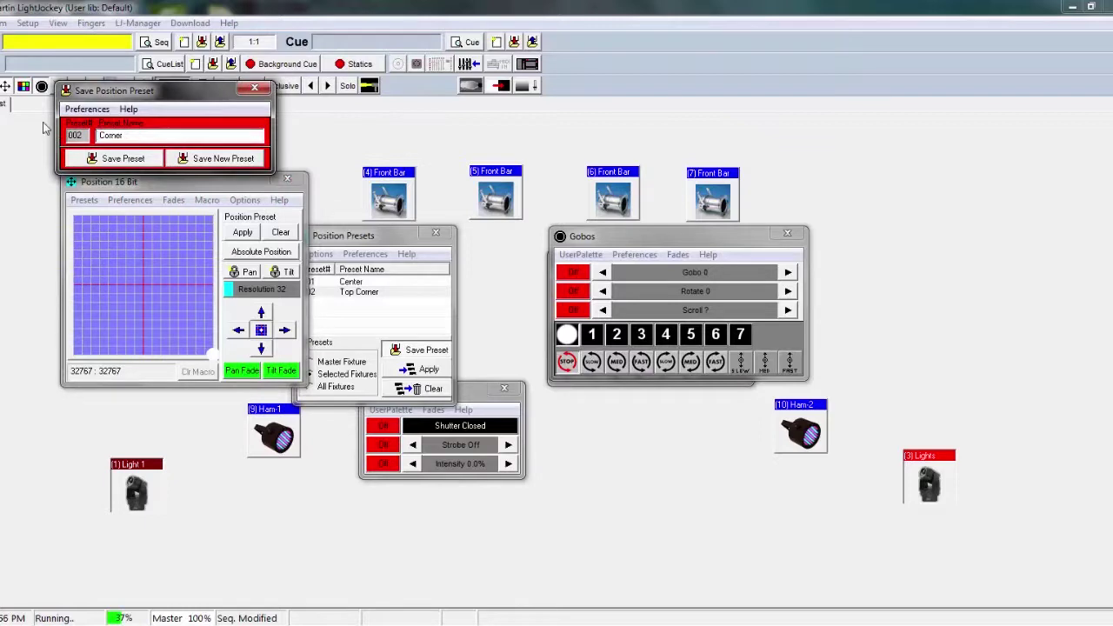
text(bottom)
key(Home)
key(Delete)
text(B)
click(183, 161)
click(254, 88)
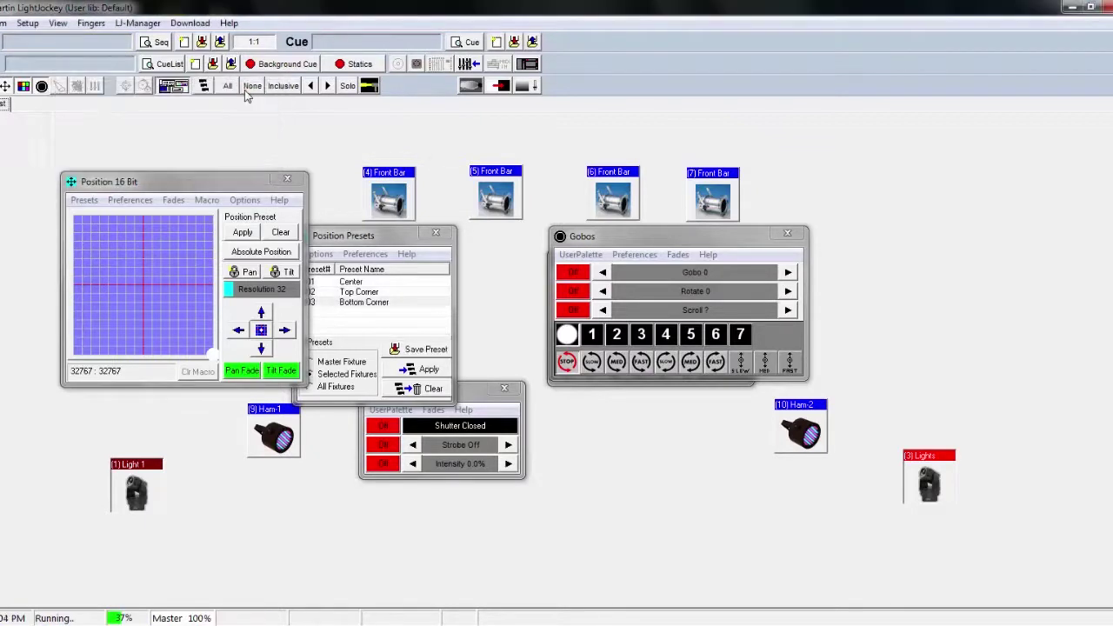
With only Light 1 selected, recall Center, Top Corner and Bottom Corner in turn.
click(345, 240)
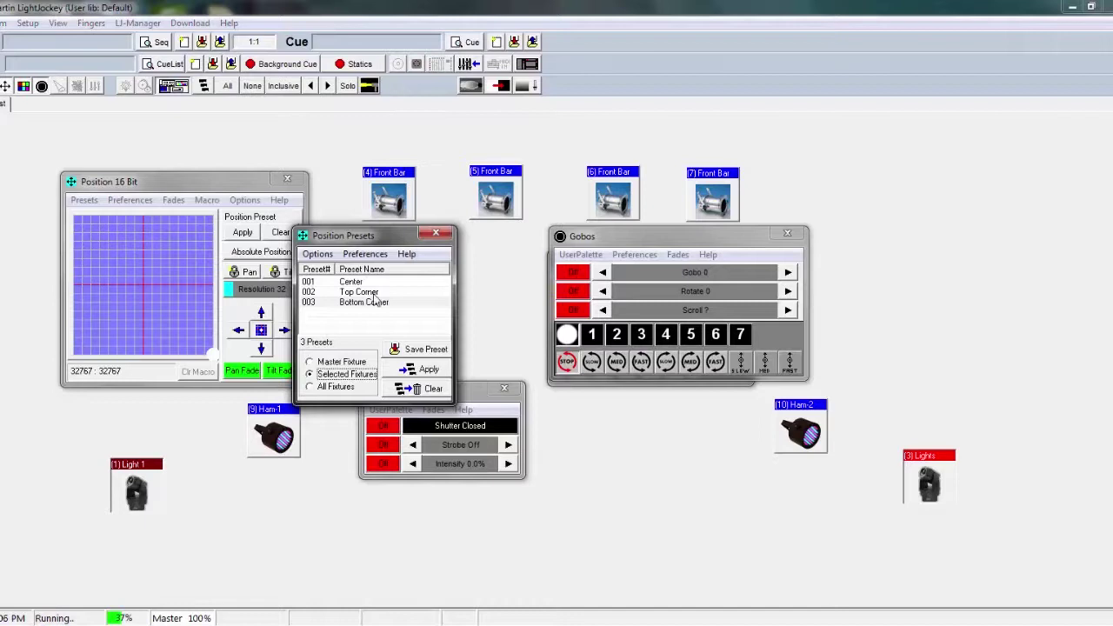
click(929, 484)
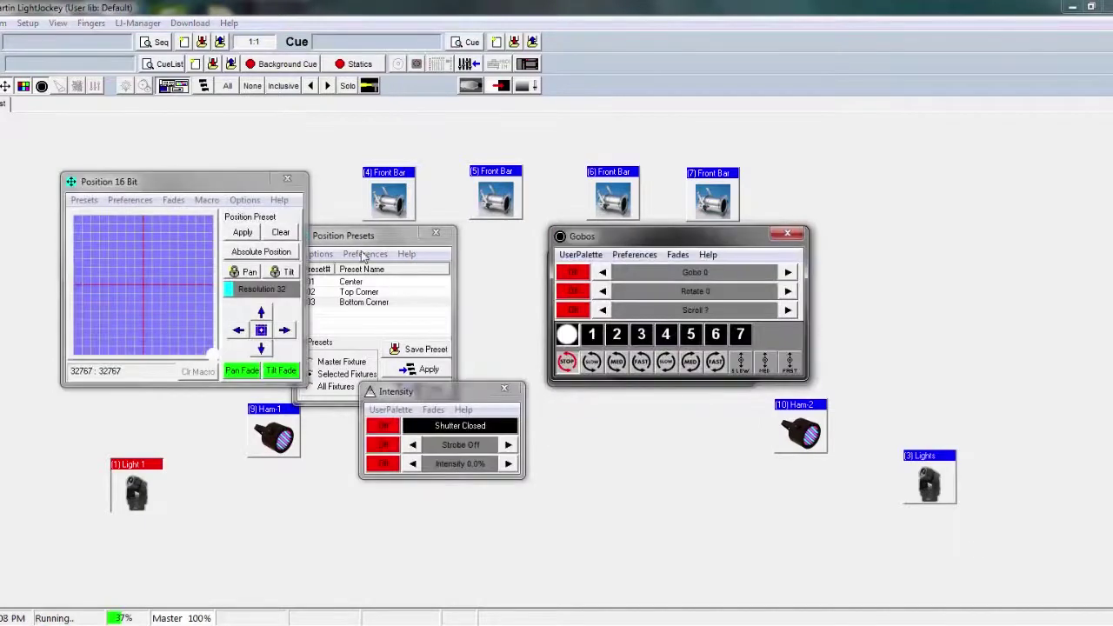
click(358, 284)
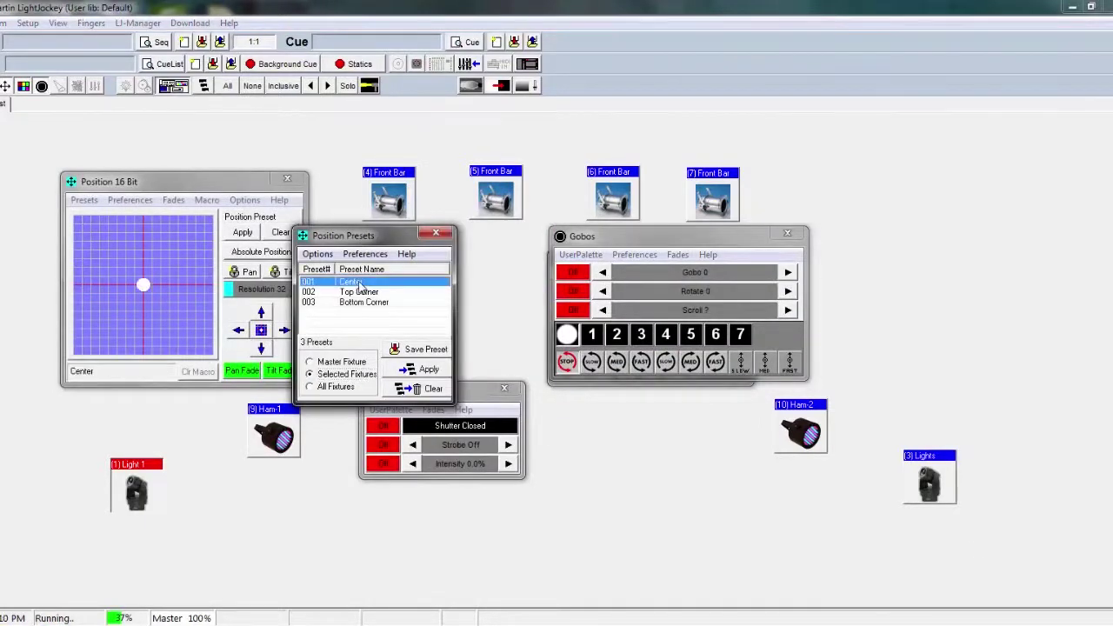
click(363, 293)
click(366, 302)
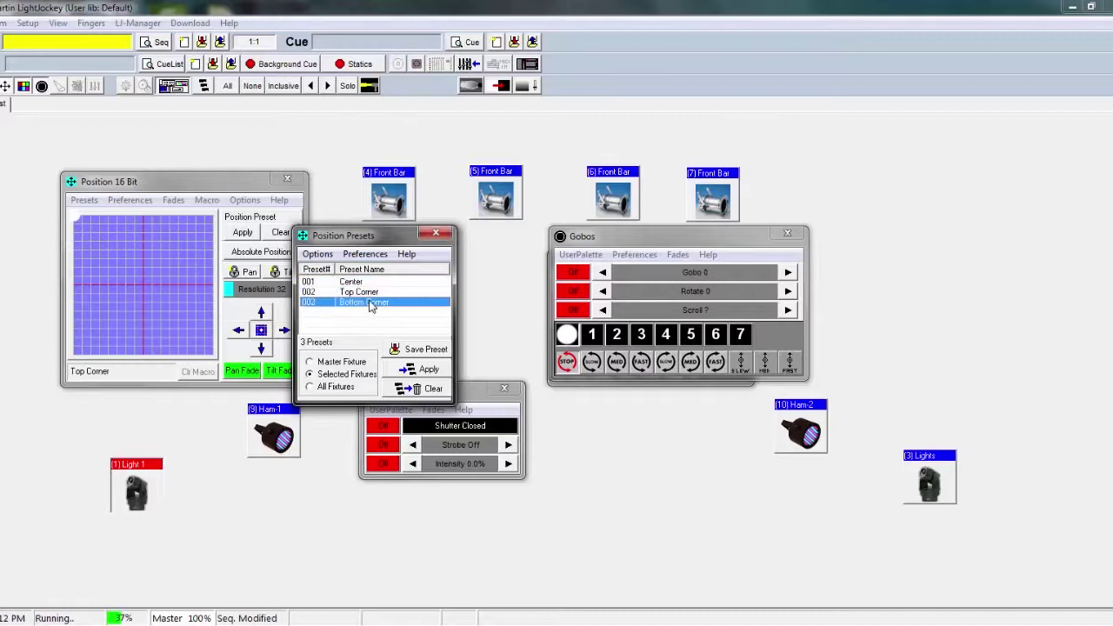
click(371, 283)
click(371, 292)
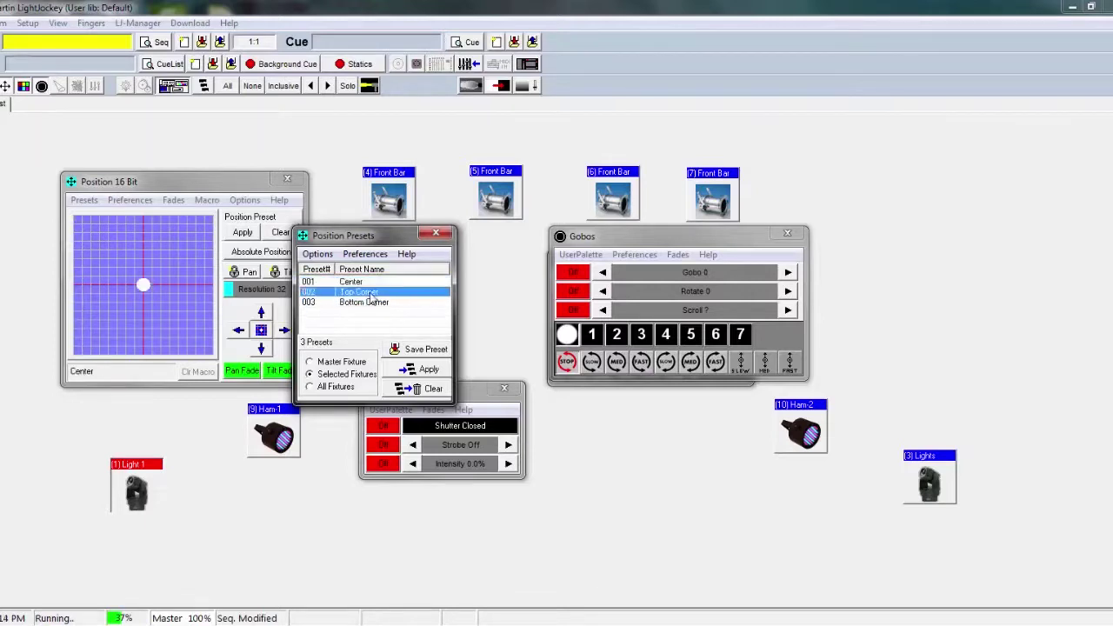
click(371, 302)
Switch the selection to Lights and cycle through the three presets, ending on Bottom Corner.
click(126, 471)
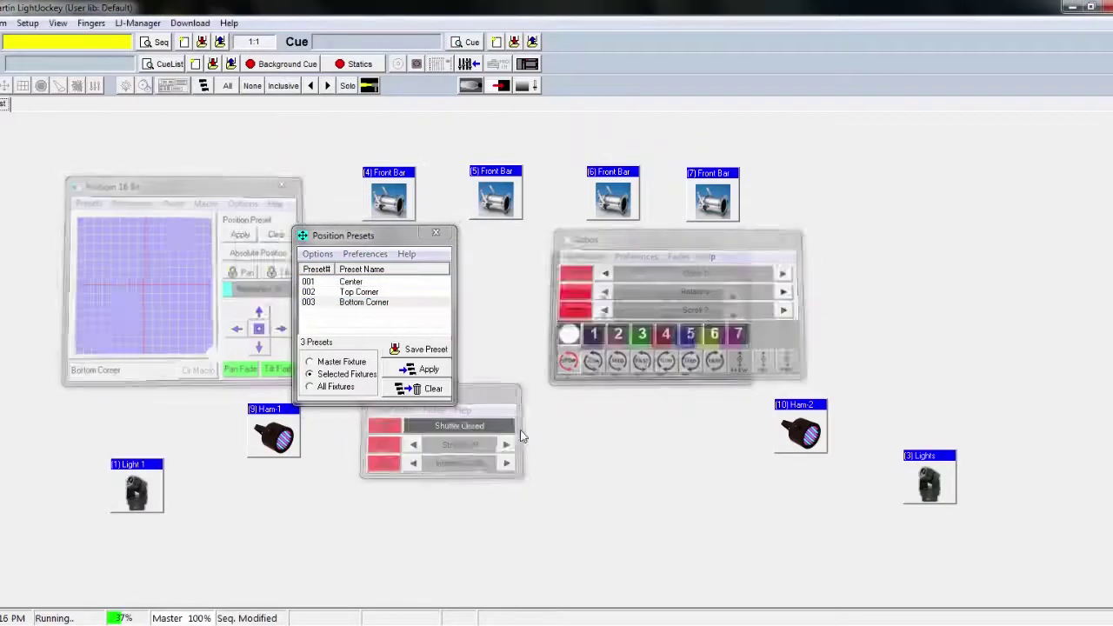
click(921, 472)
click(386, 292)
click(387, 302)
click(386, 284)
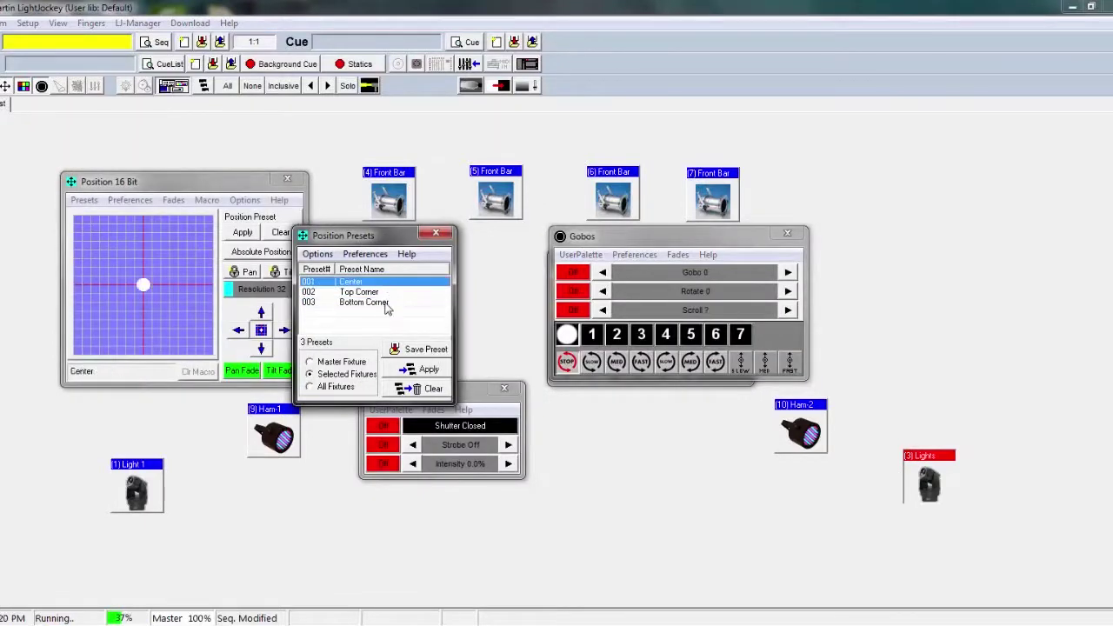
click(385, 303)
click(385, 294)
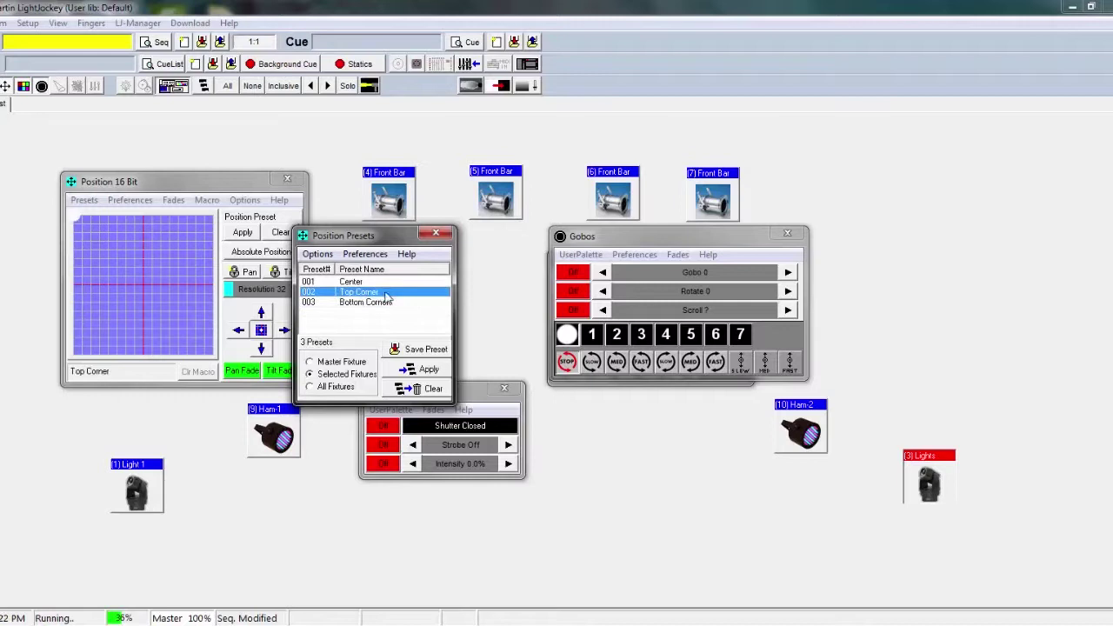
click(385, 282)
click(386, 293)
click(391, 303)
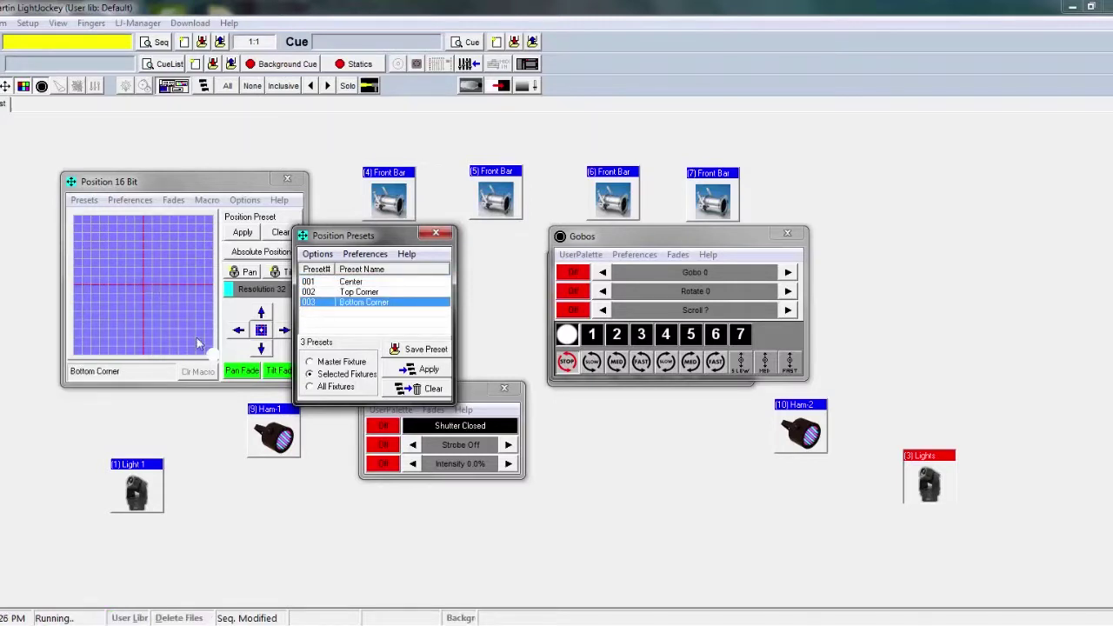
click(149, 289)
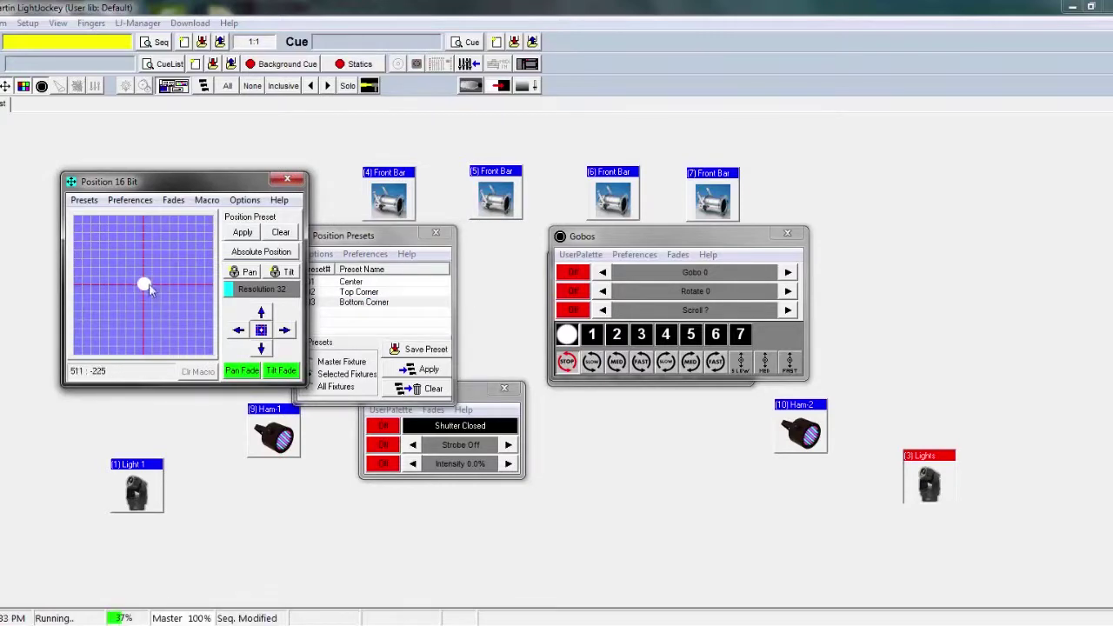
Recall Center, then drag the heads by hand on the pan/tilt grid to 9120:-15840.
click(374, 284)
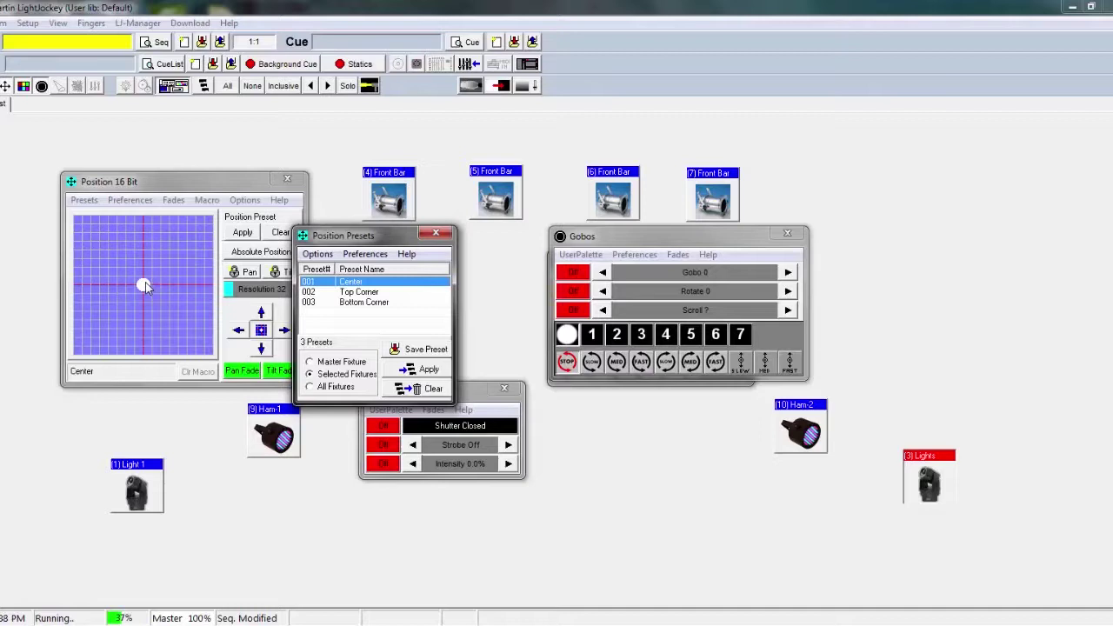
drag(145, 287, 108, 328)
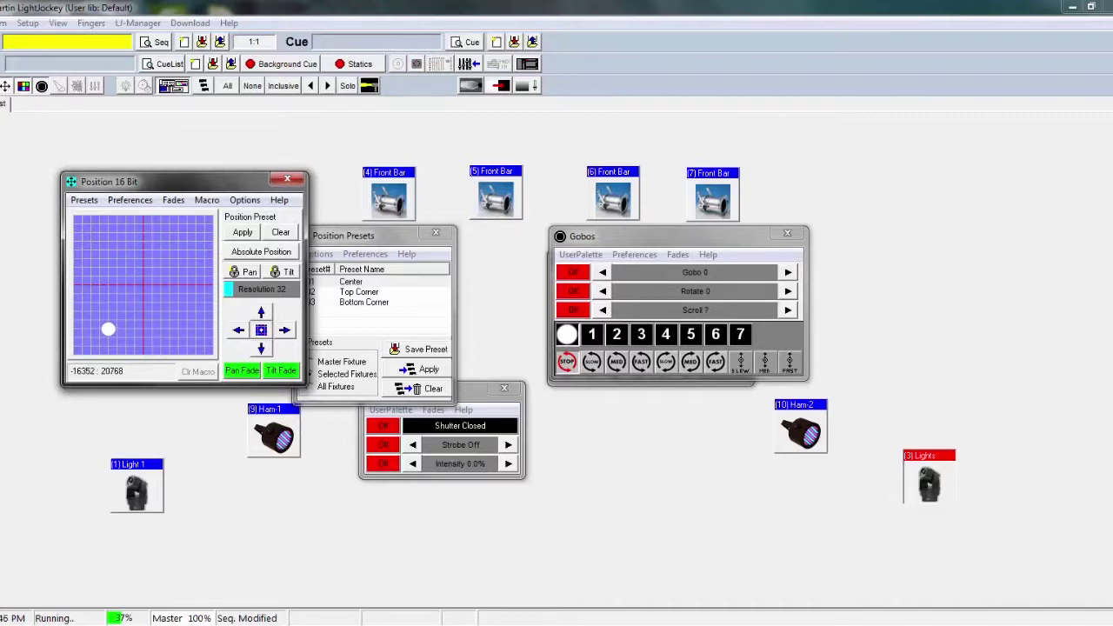
drag(108, 332, 188, 241)
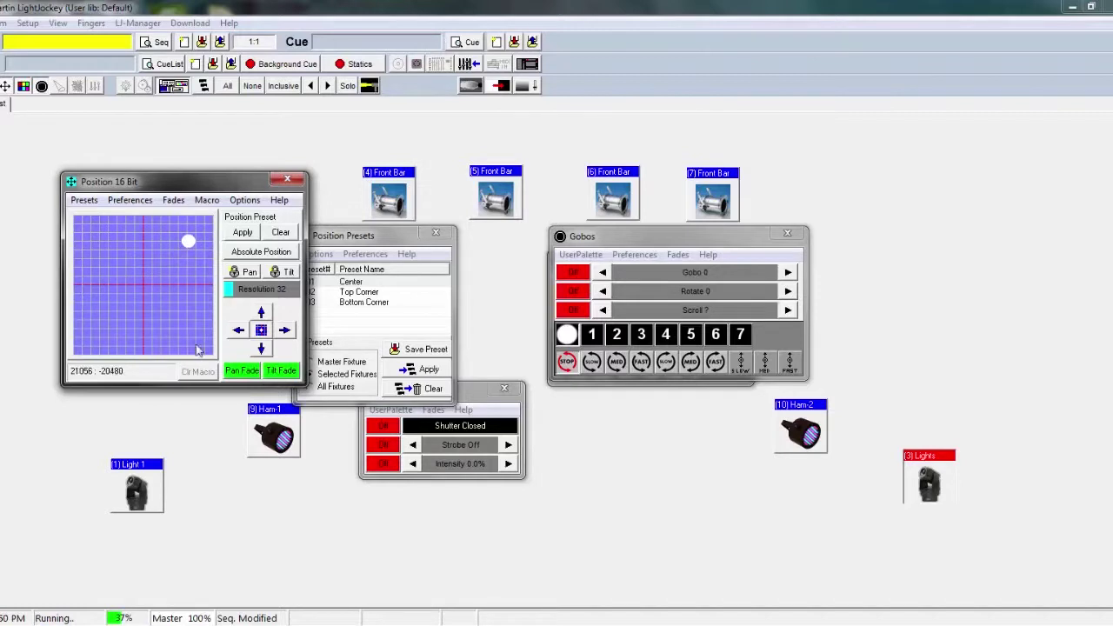
click(338, 240)
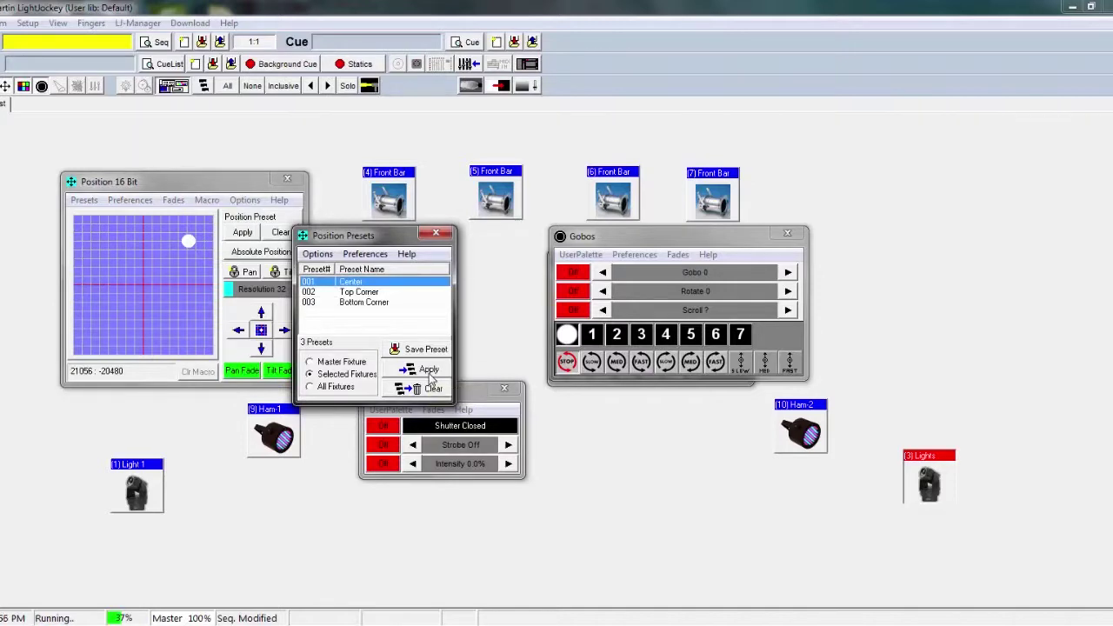
mouse_move(188, 243)
mouse_down()
mouse_move(134, 263)
mouse_move(105, 255)
mouse_move(185, 242)
mouse_up()
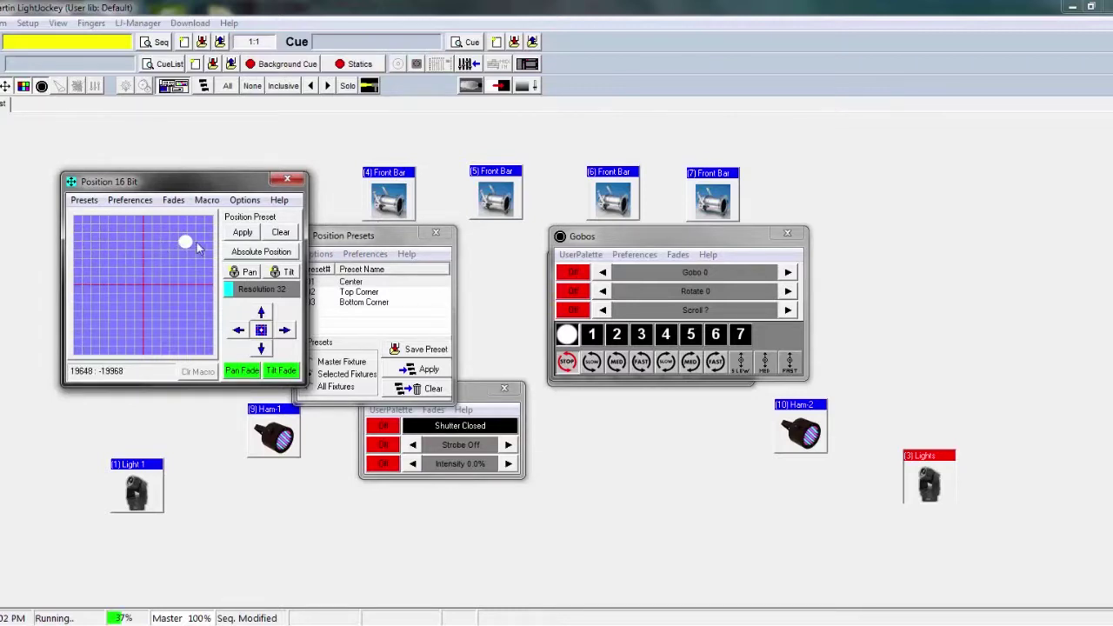
drag(185, 242, 163, 251)
click(287, 179)
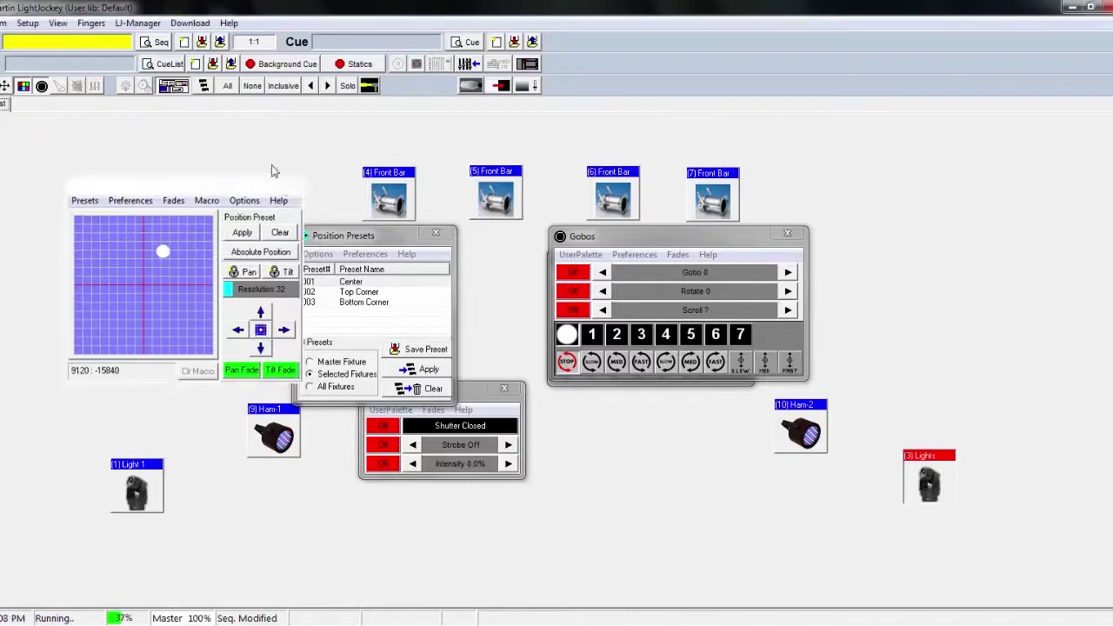
Select only Light 1 and show its Position 16 Bit, Gobos and Intensity palettes.
click(253, 86)
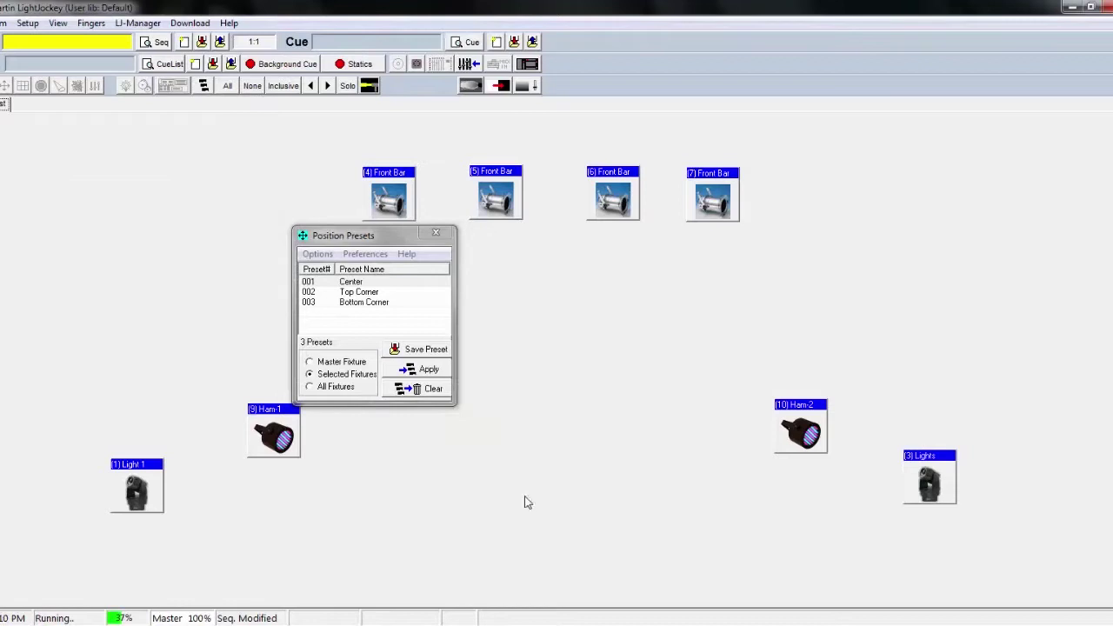
drag(1026, 526, 52, 489)
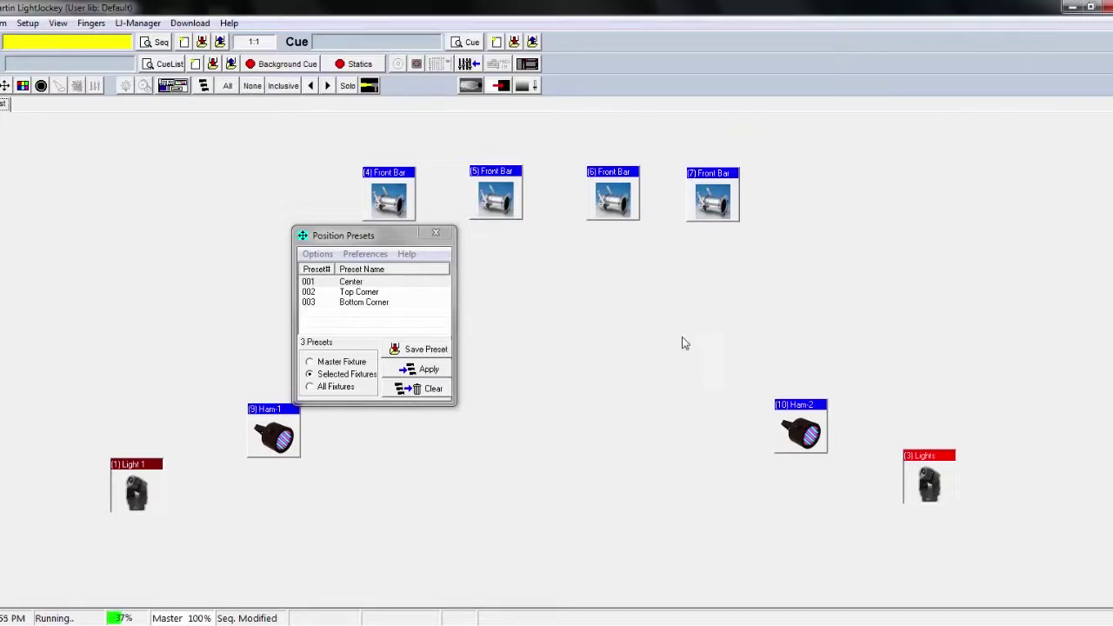
drag(693, 244, 409, 161)
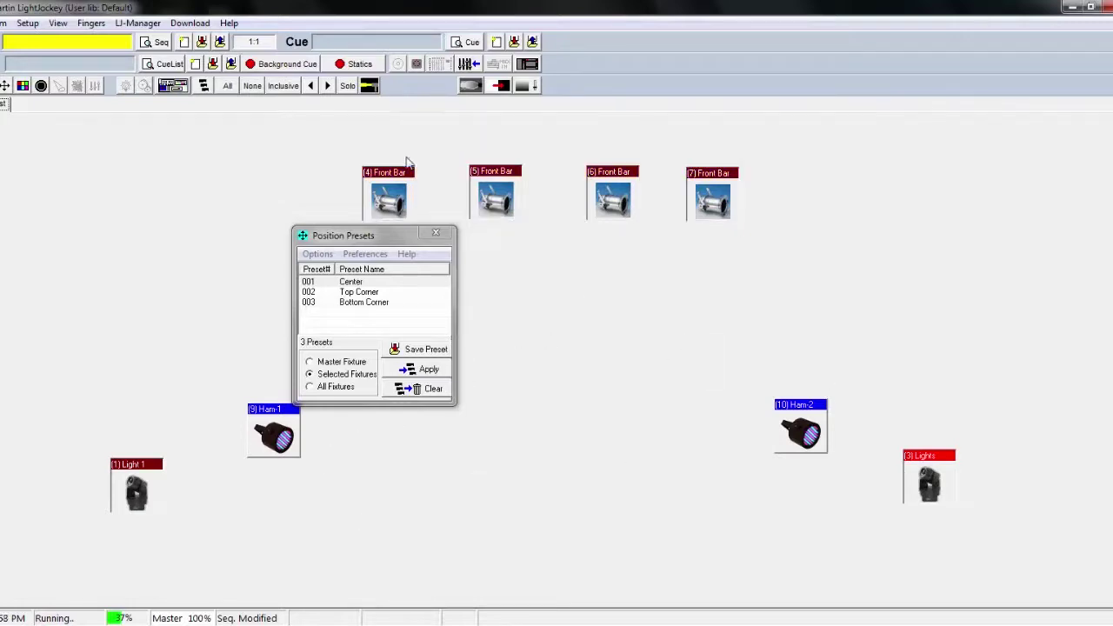
click(252, 86)
click(436, 233)
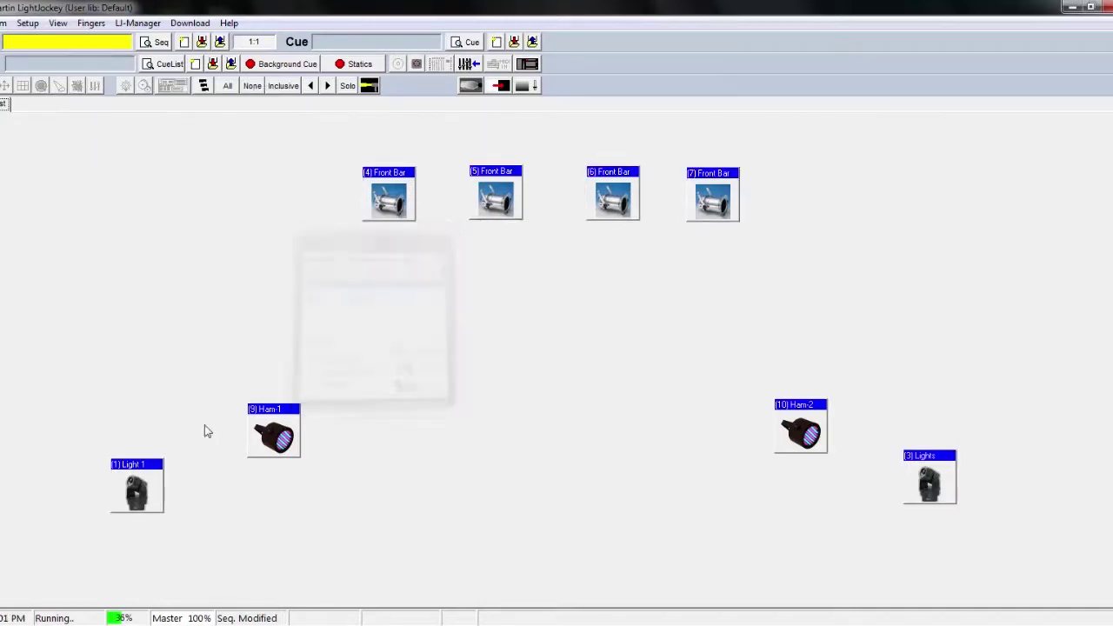
click(154, 478)
click(172, 85)
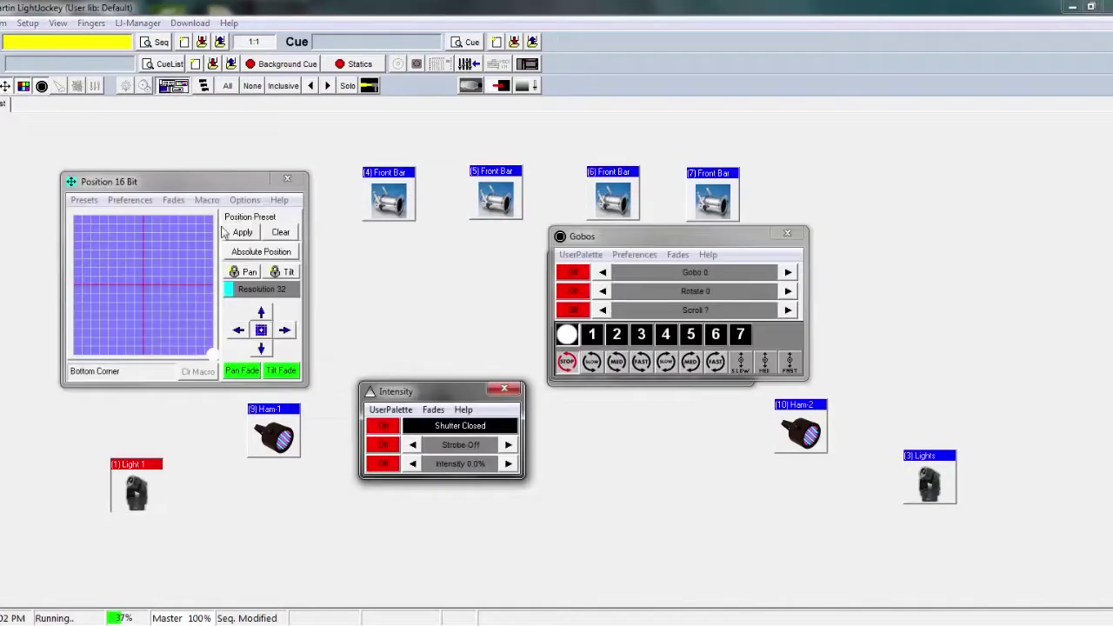
Clear Light 1's position to 0:0 and show the Movement Macro editor's macro type list.
click(209, 186)
click(262, 330)
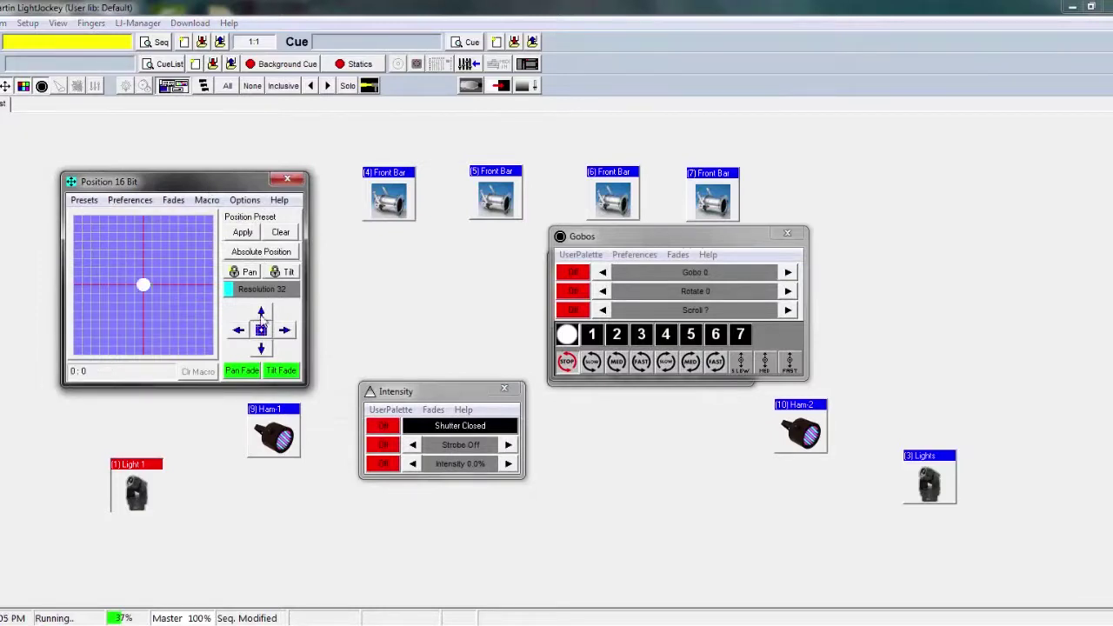
click(209, 200)
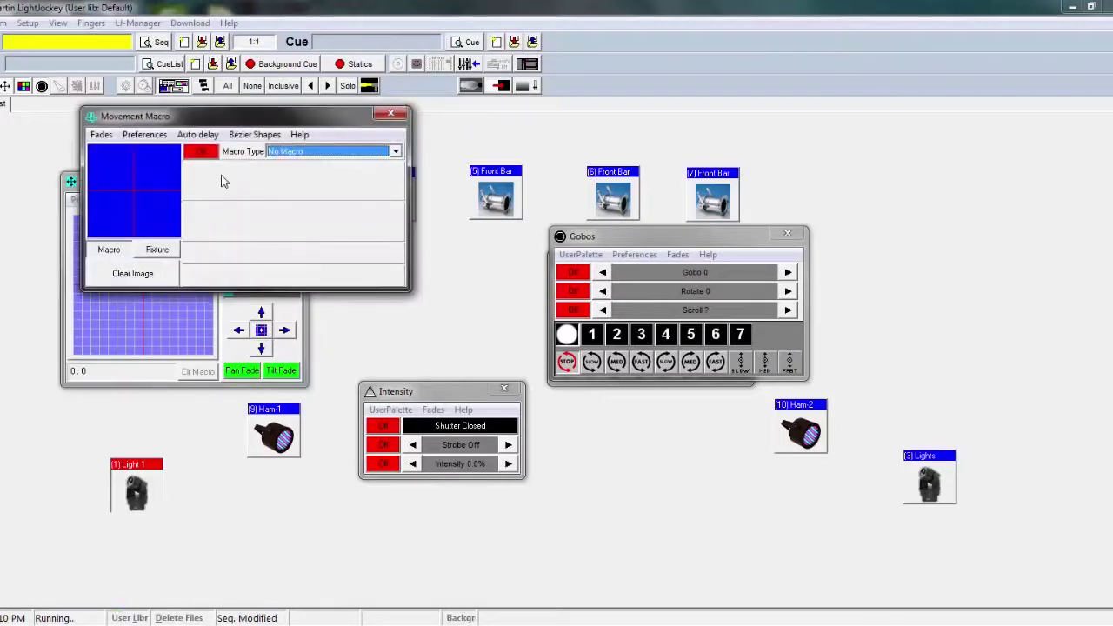
drag(283, 117, 558, 148)
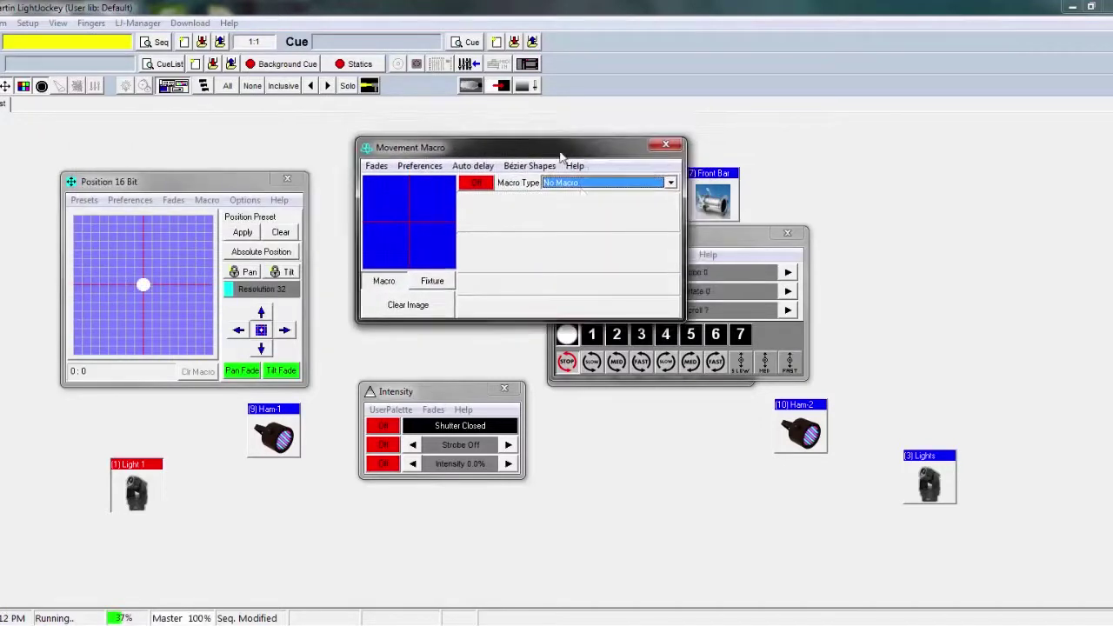
click(587, 185)
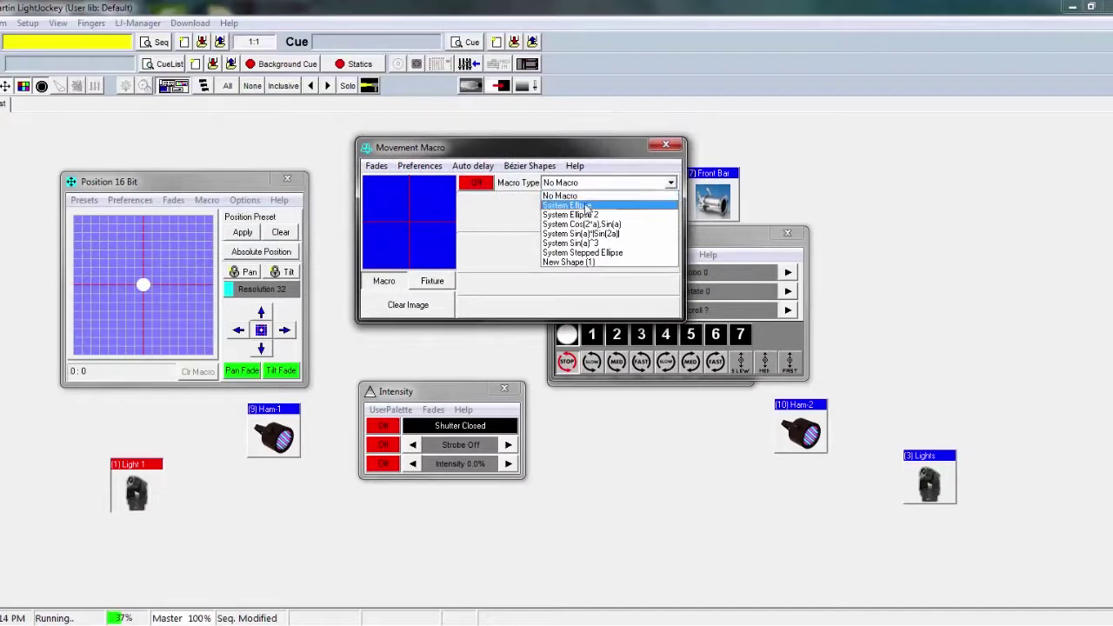
Apply System Ellipse to Light 1 with a 0.81 sec cycle, pan amplitude 0 and tilt amplitude 60.
click(586, 206)
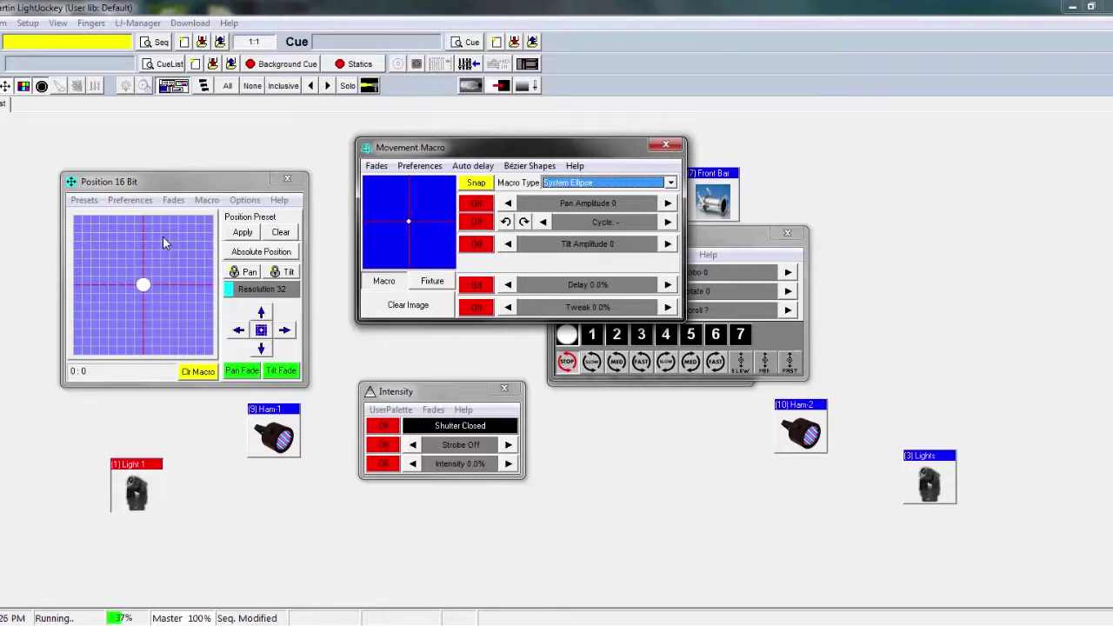
mouse_move(144, 285)
mouse_down()
mouse_move(174, 285)
mouse_move(183, 306)
mouse_move(118, 312)
mouse_move(161, 303)
mouse_move(160, 313)
mouse_move(100, 292)
mouse_move(145, 294)
mouse_move(150, 312)
mouse_move(109, 304)
mouse_move(178, 298)
mouse_move(116, 284)
mouse_move(147, 314)
mouse_move(161, 281)
mouse_move(106, 278)
mouse_move(153, 294)
mouse_up()
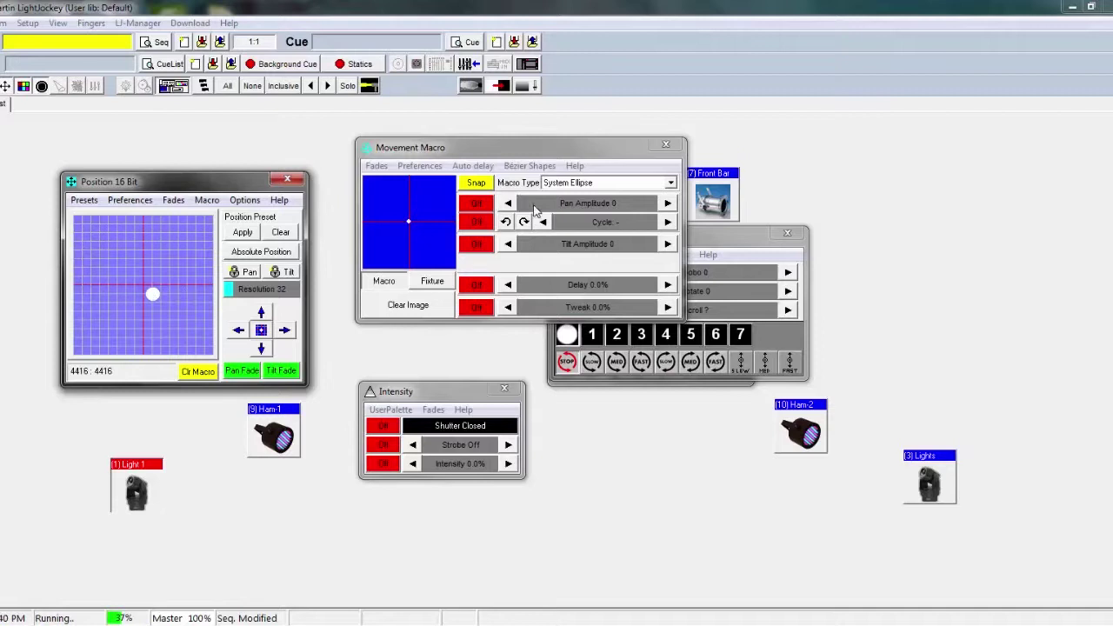
mouse_move(561, 251)
mouse_down()
mouse_move(655, 251)
mouse_move(557, 250)
mouse_move(563, 241)
mouse_up()
click(550, 207)
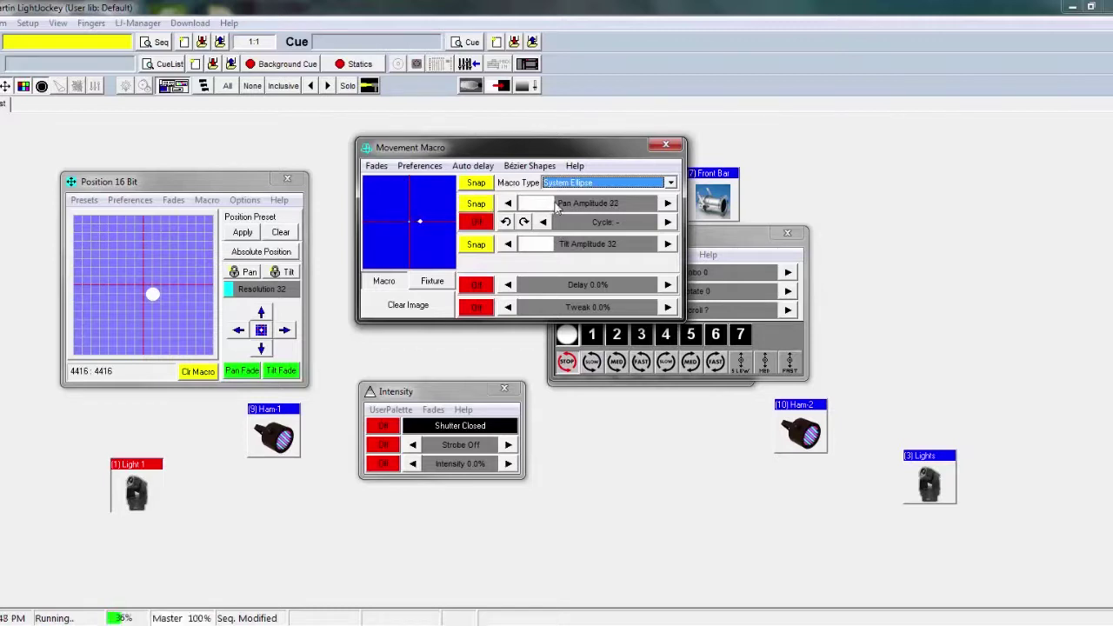
drag(557, 202, 654, 228)
click(667, 223)
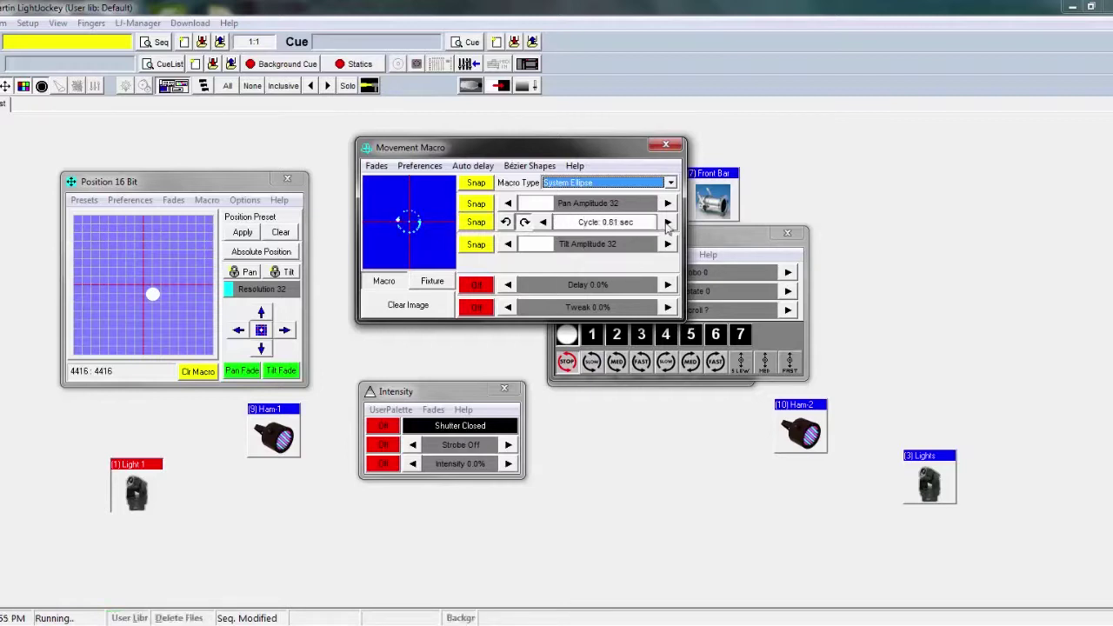
drag(552, 209, 612, 222)
drag(600, 228, 574, 256)
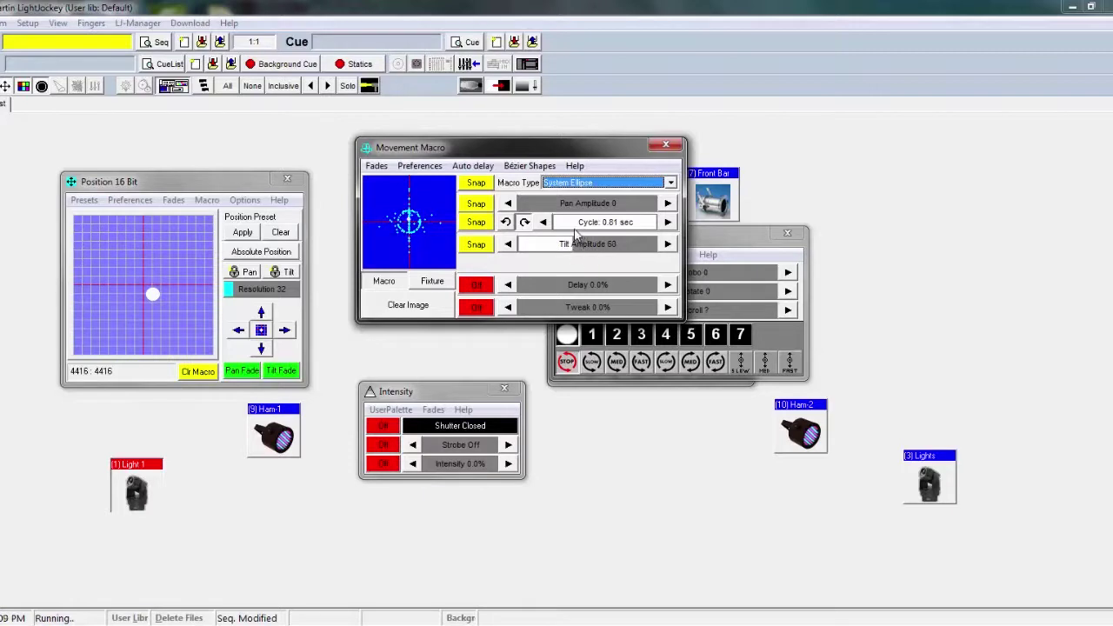
Switch Light 1 to System Ellipse 2, keeping the 0.81 sec pan cycle, with tilt amplitude 18.
key(alt+Down)
key(Down)
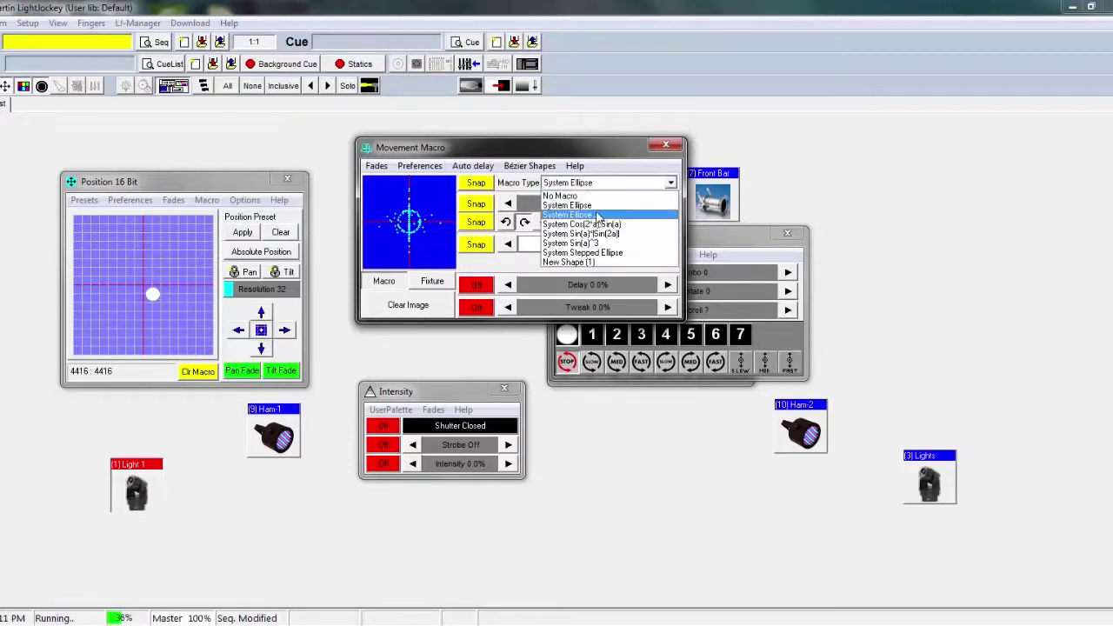
key(Return)
click(581, 228)
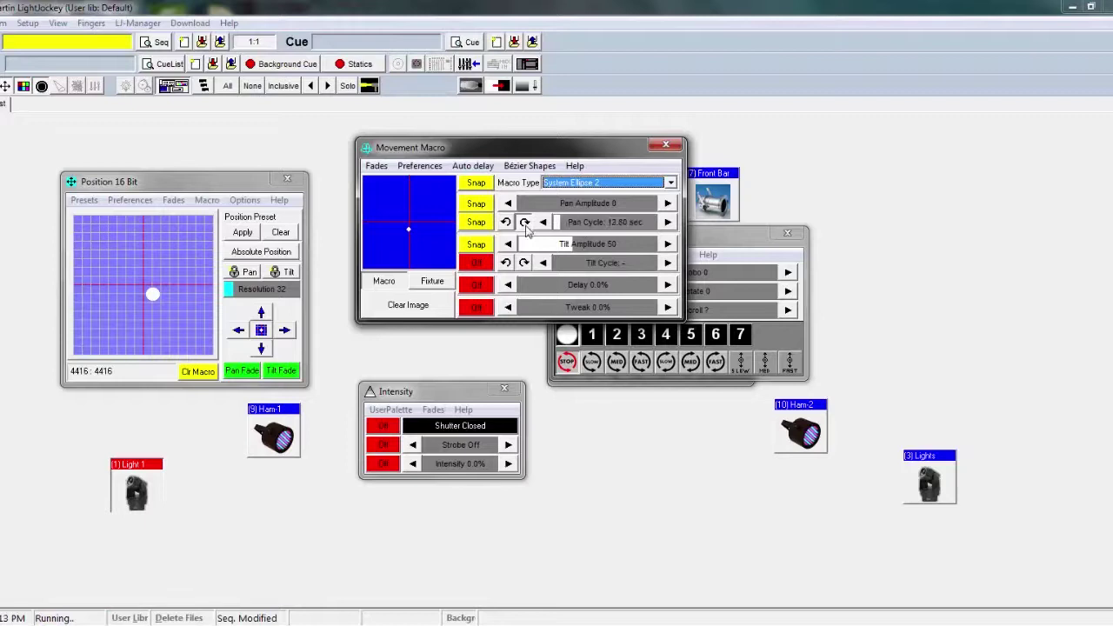
click(567, 228)
drag(589, 247, 523, 251)
click(609, 183)
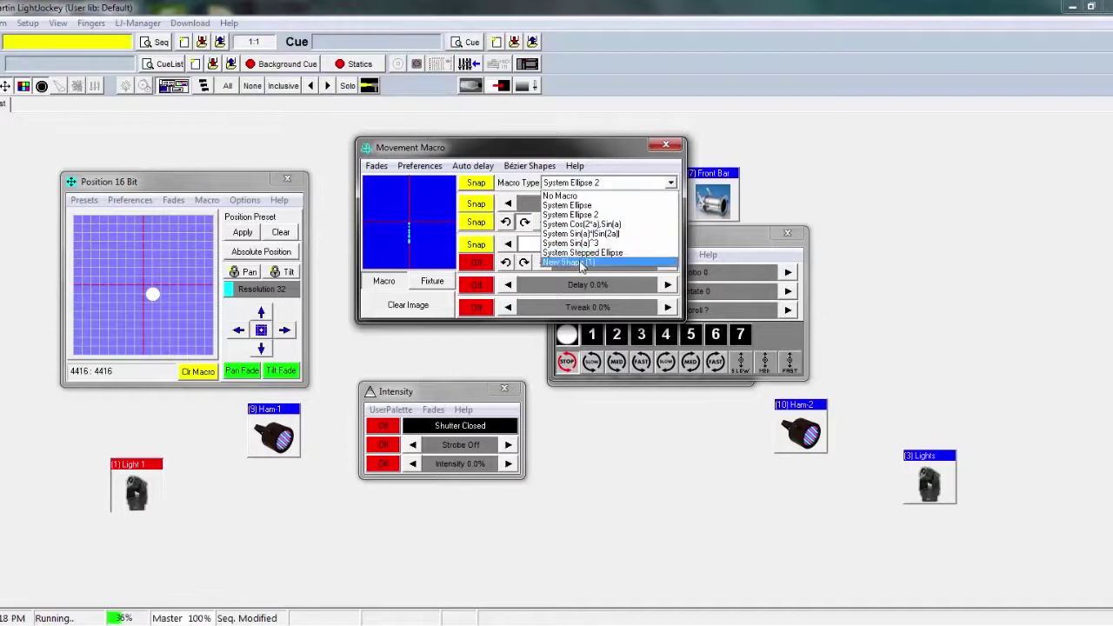
Switch to New Shape (1) and bend the diamond's Bézier edges into a rounded blob.
click(581, 263)
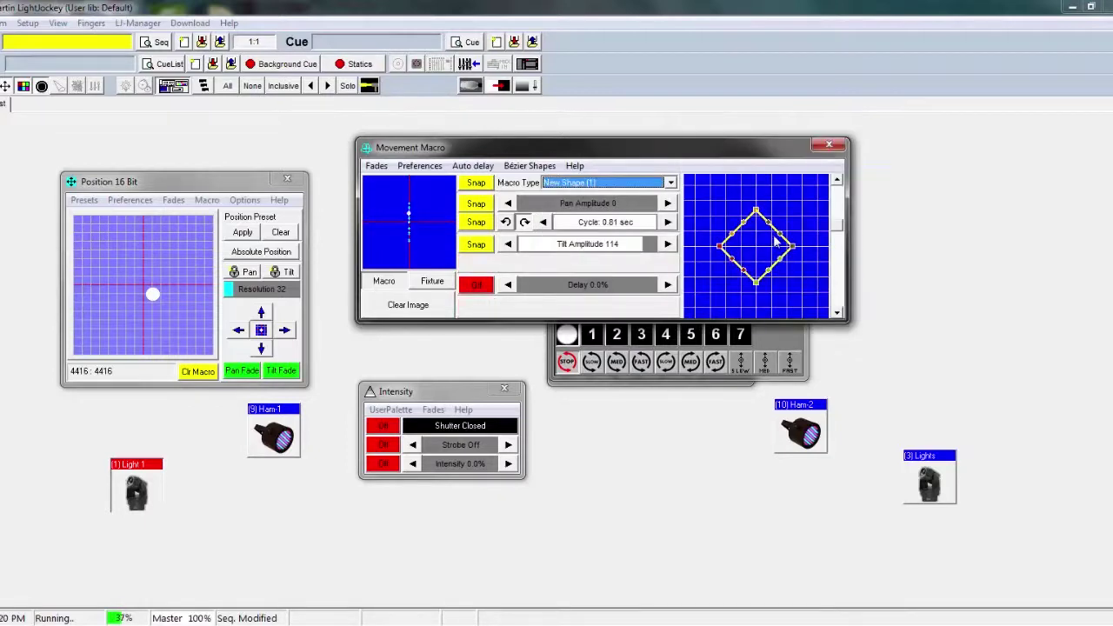
drag(780, 235, 794, 207)
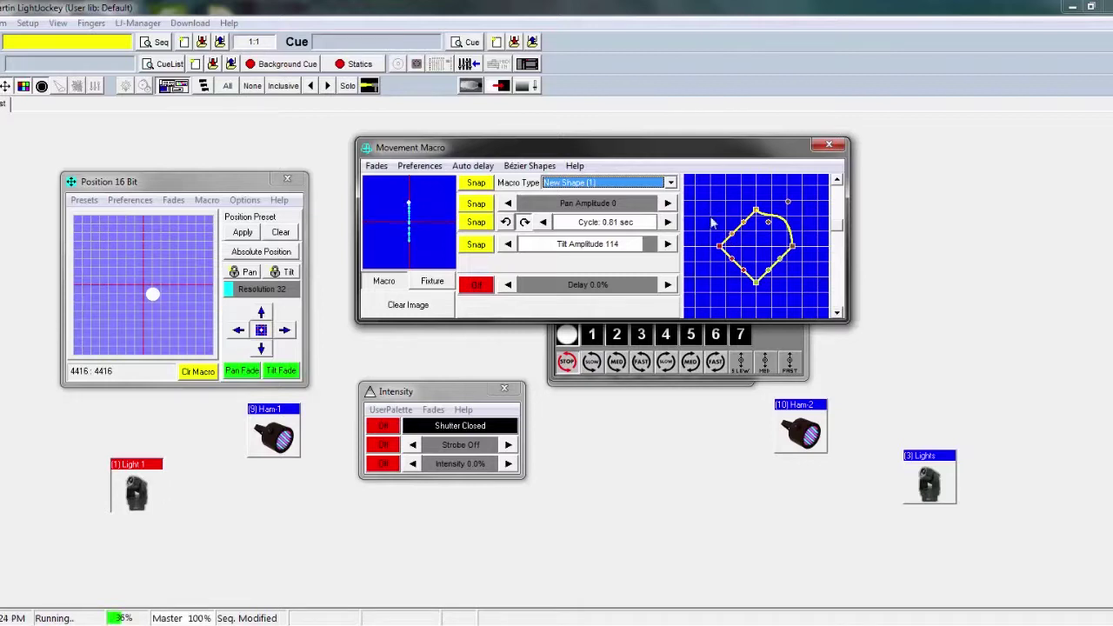
drag(738, 231, 701, 223)
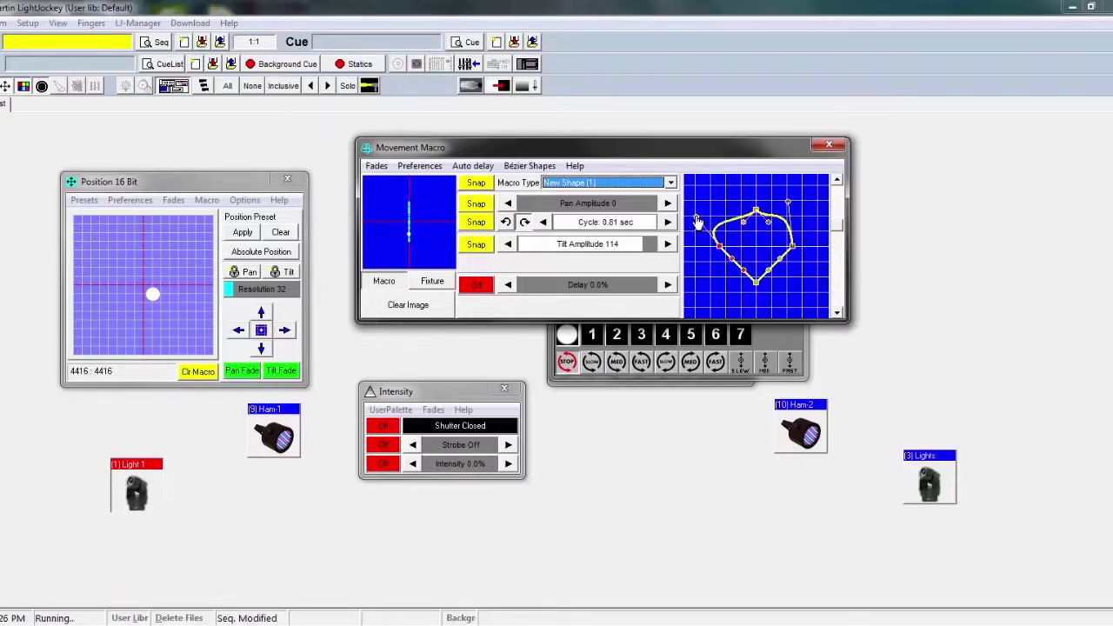
drag(745, 228, 726, 186)
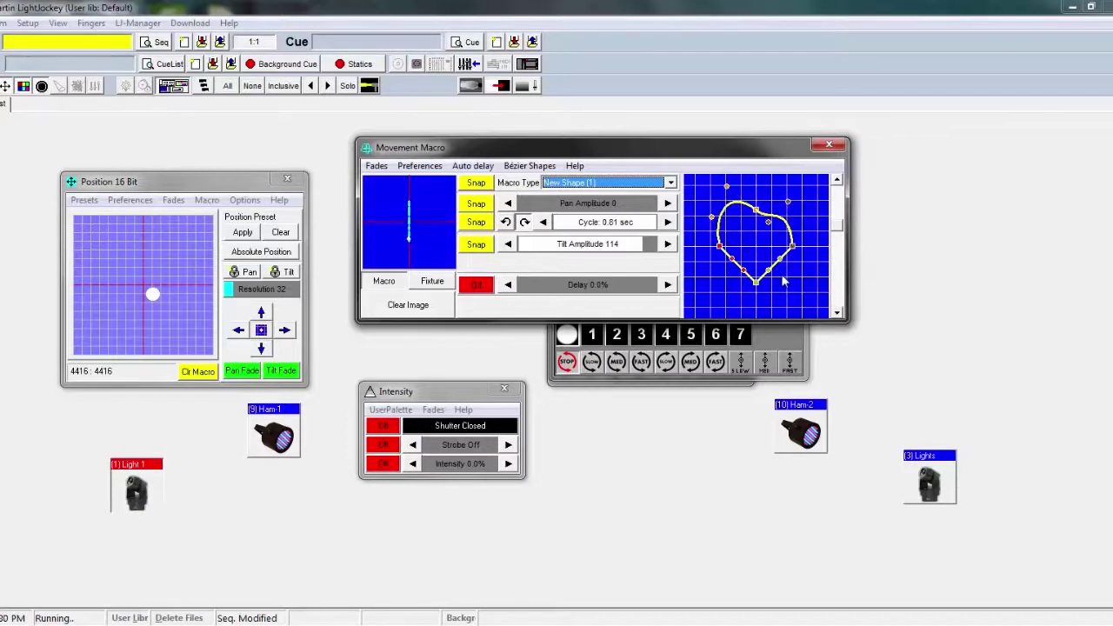
drag(786, 281, 803, 294)
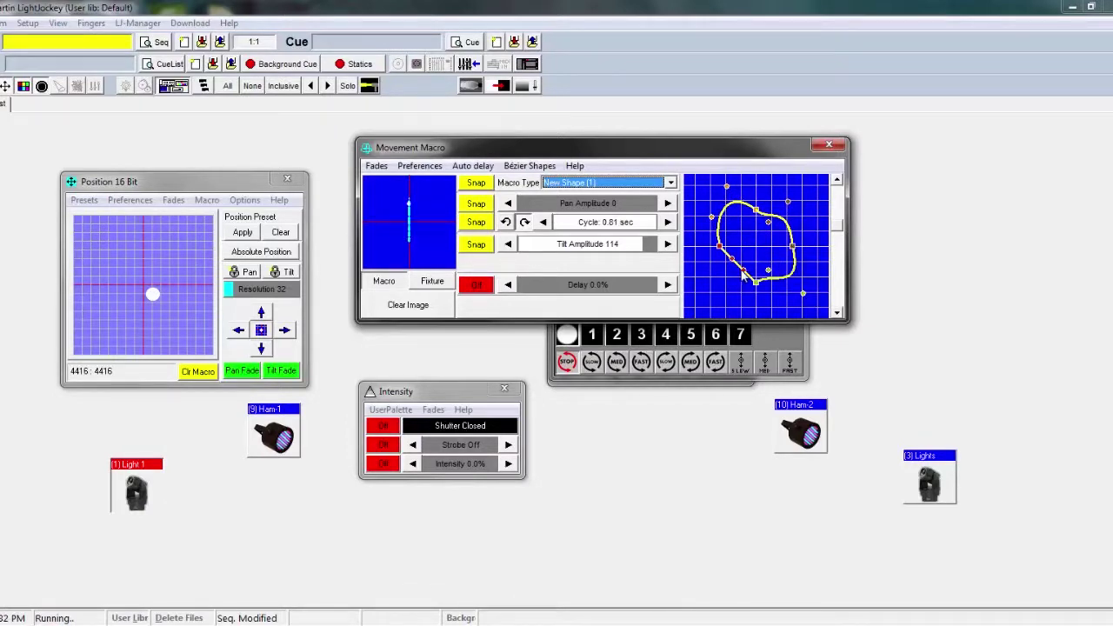
drag(744, 274, 686, 257)
Raise the pan amplitude to 110 and add about 50% delay.
drag(585, 207, 640, 205)
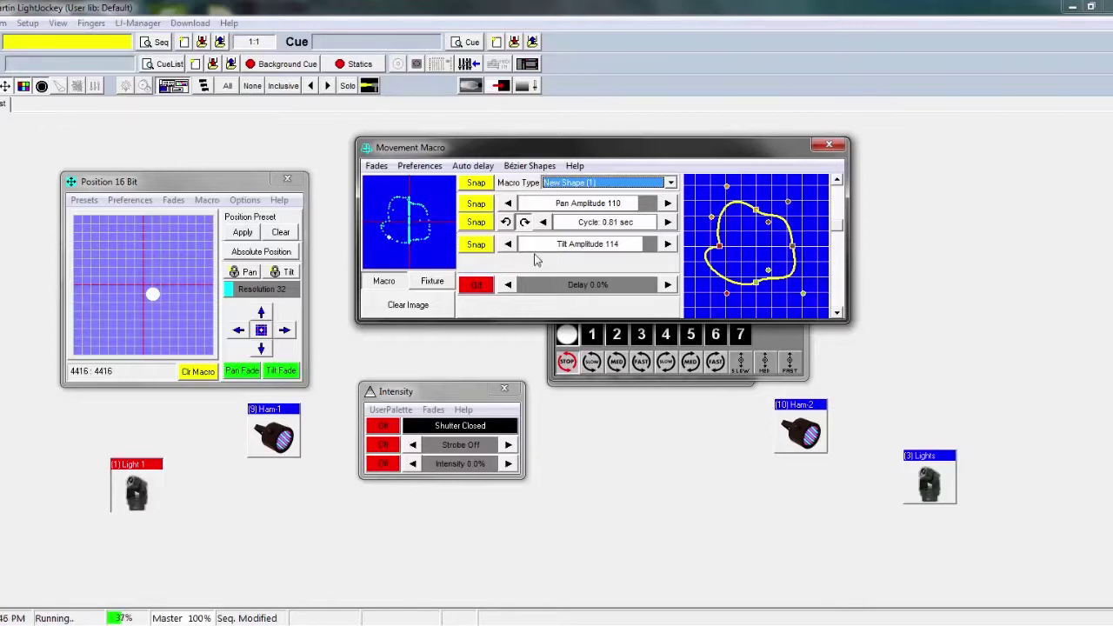
drag(531, 288, 501, 308)
click(615, 181)
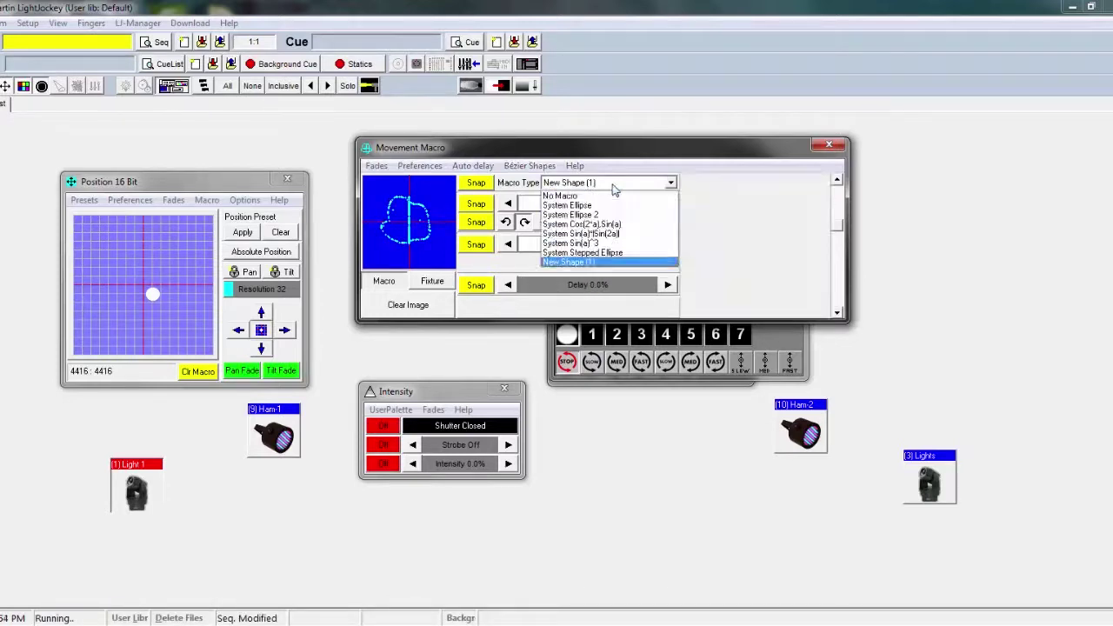
Discard the custom shape changes and switch the movement to System Sin(a)^3.
click(615, 195)
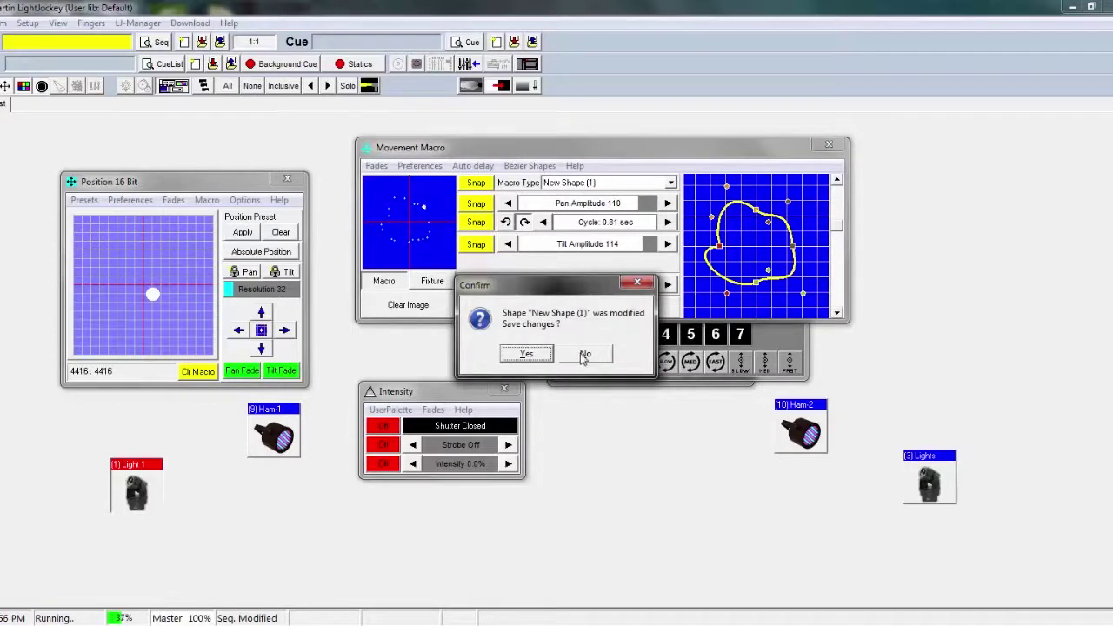
click(584, 354)
click(609, 182)
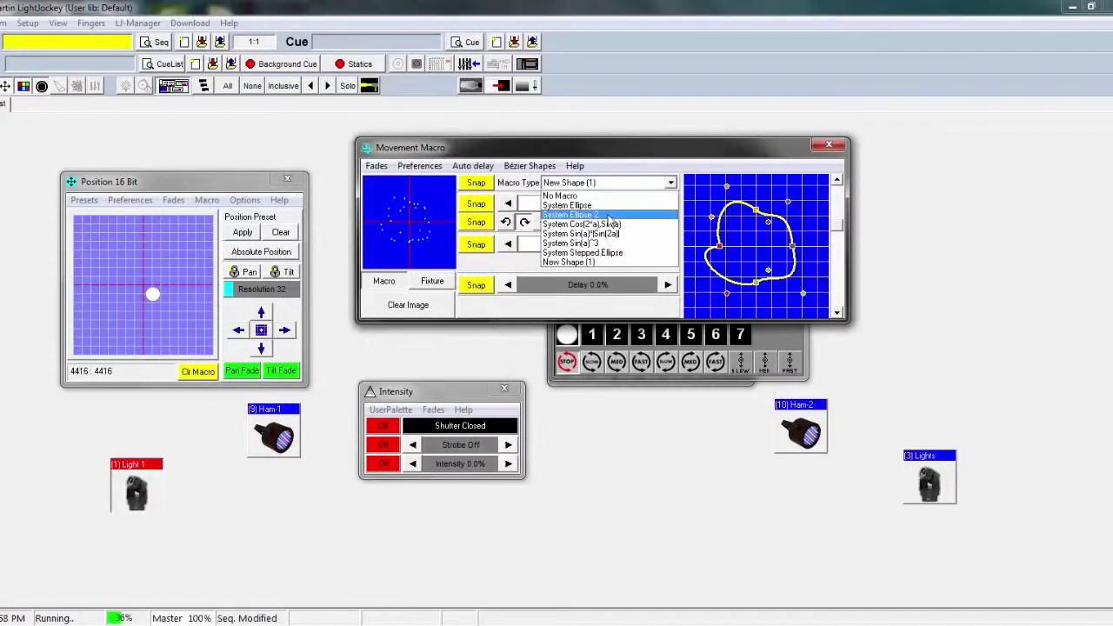
click(612, 243)
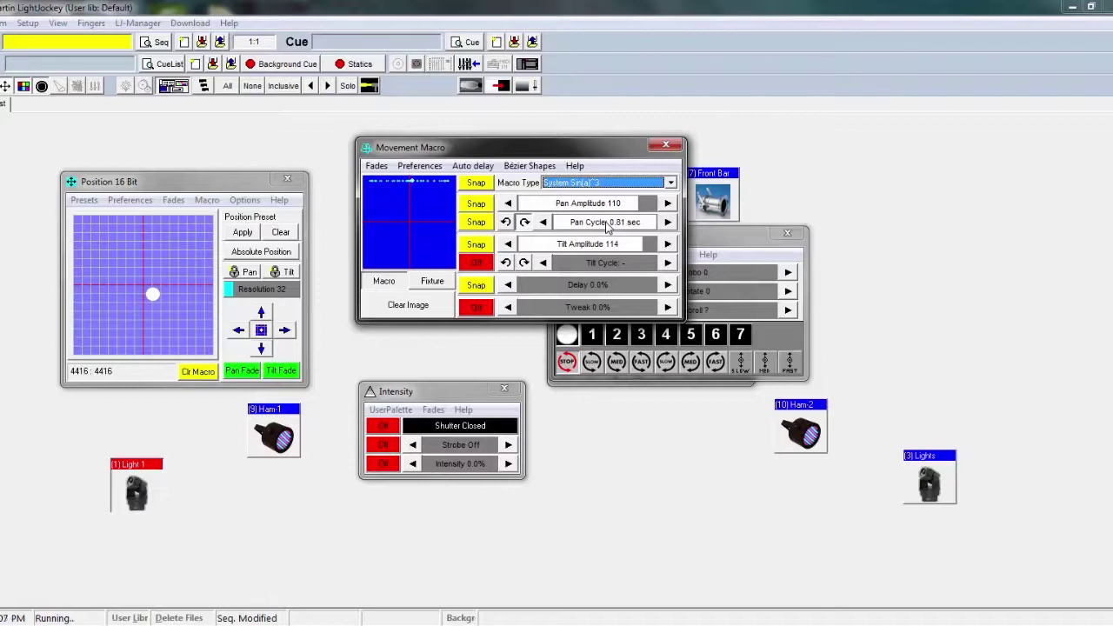
Shift Light 1's base position to the left on the pan/tilt grid.
click(110, 294)
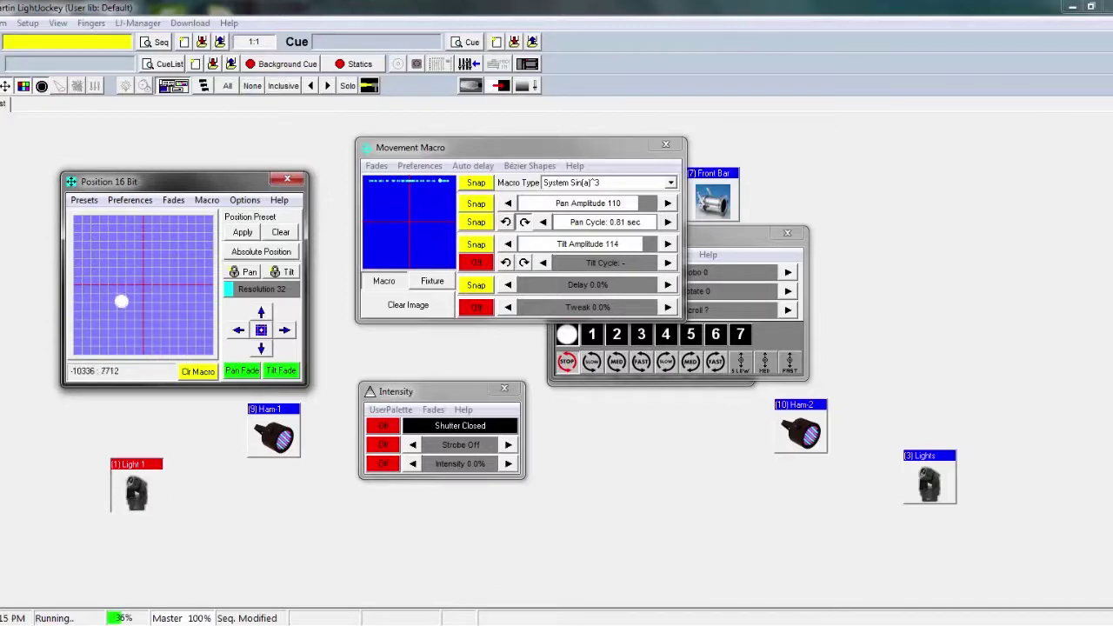
click(453, 166)
click(430, 166)
Create a new Bézier diamond, curve its upper-right edge with an added point, and save it as New Shape (2).
mouse_move(515, 166)
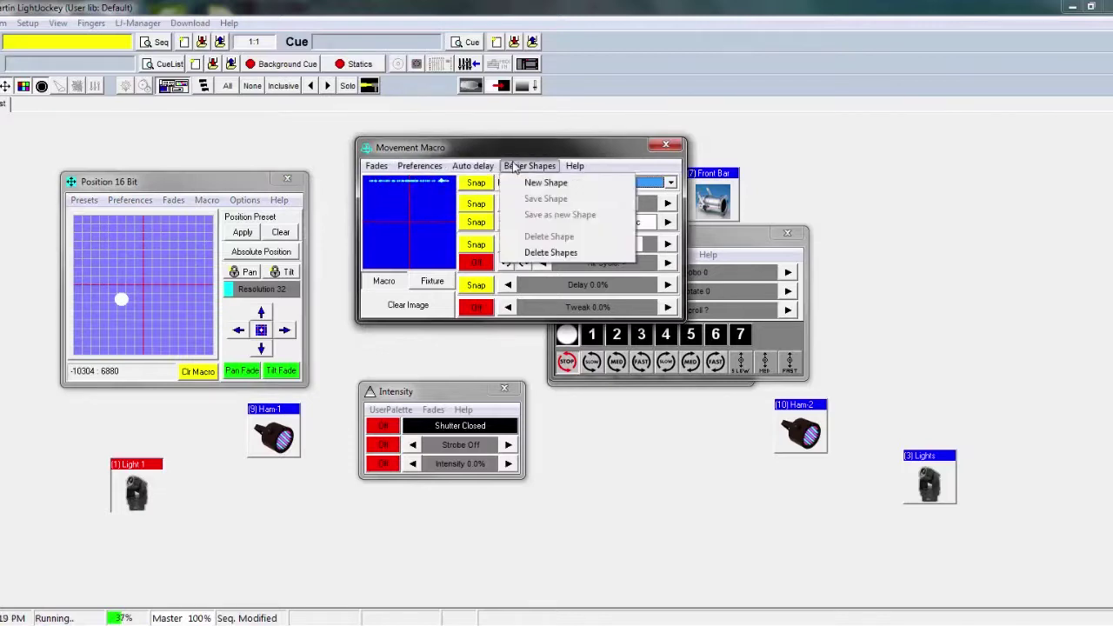
click(539, 183)
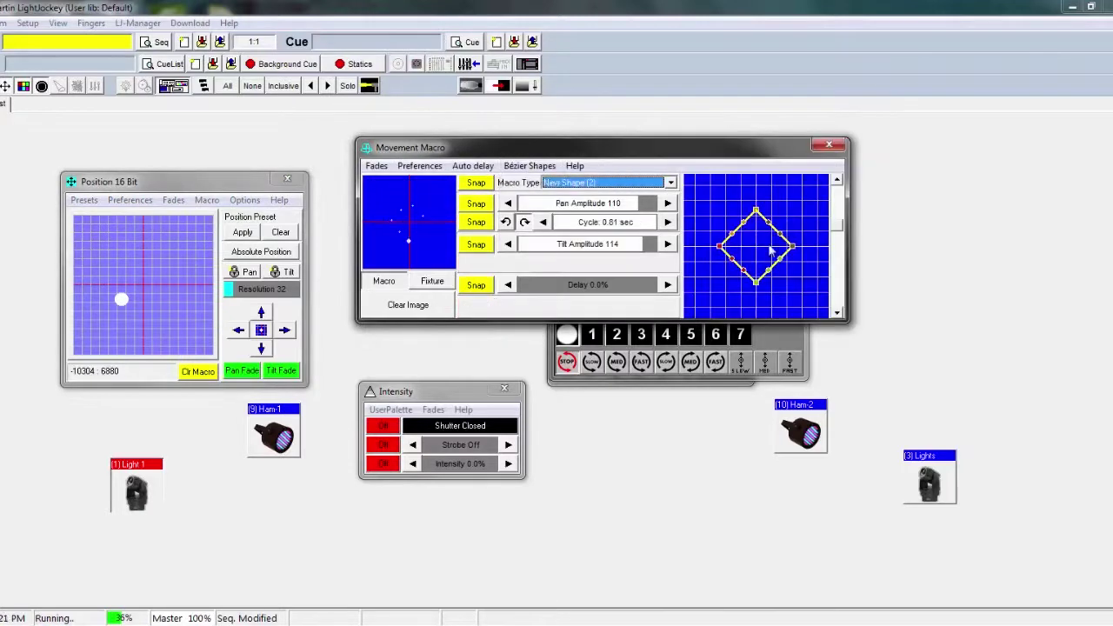
mouse_move(785, 246)
mouse_down()
mouse_move(826, 228)
mouse_move(831, 209)
mouse_move(806, 240)
mouse_up()
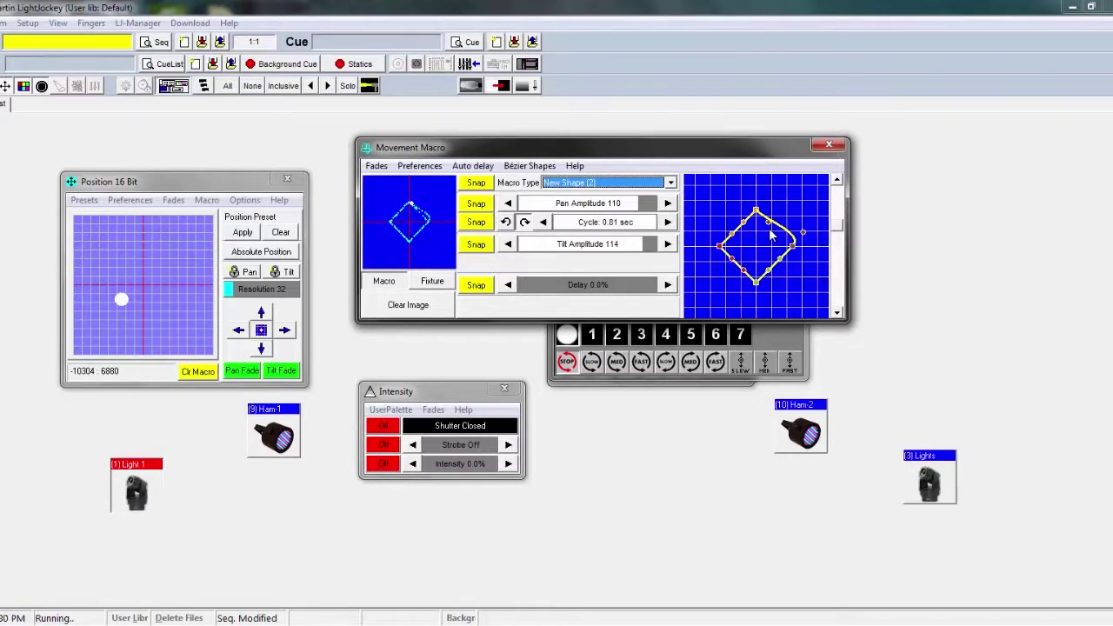
click(670, 182)
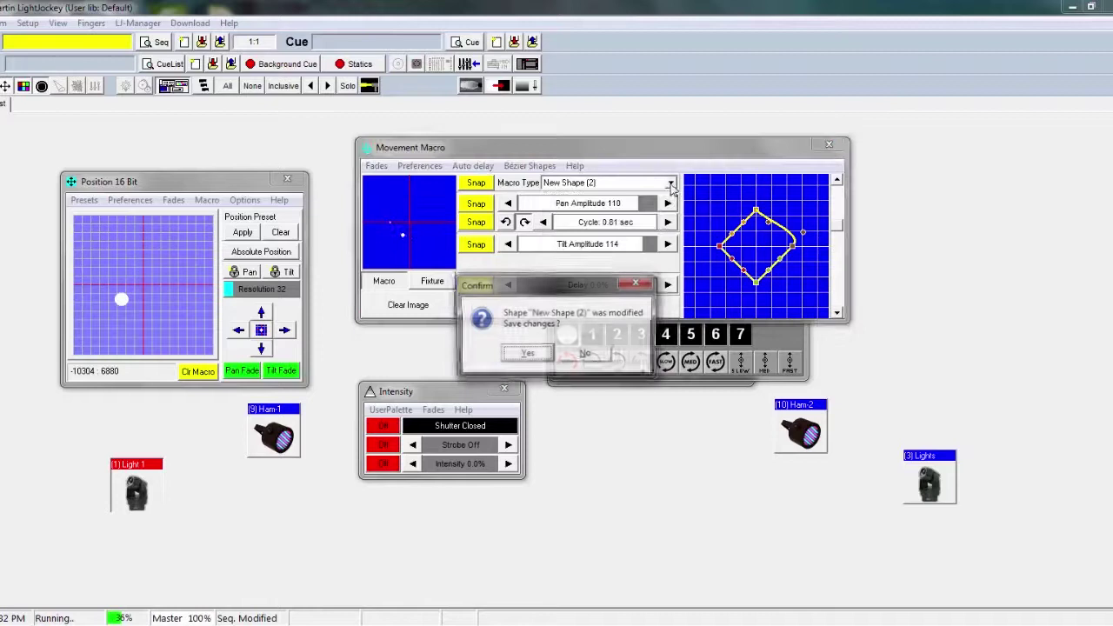
click(527, 354)
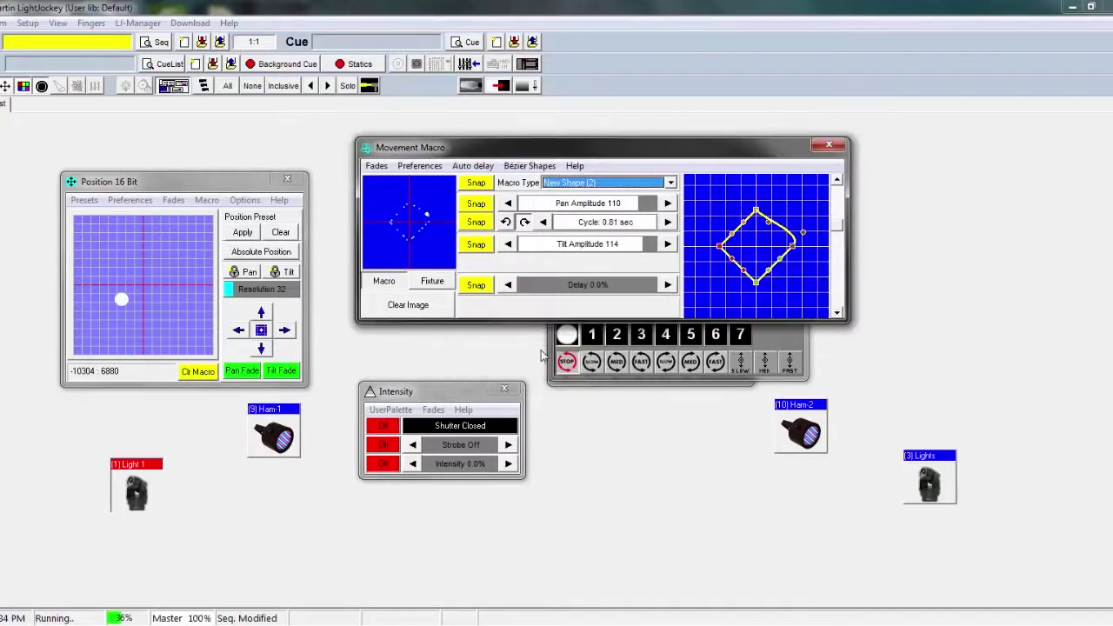